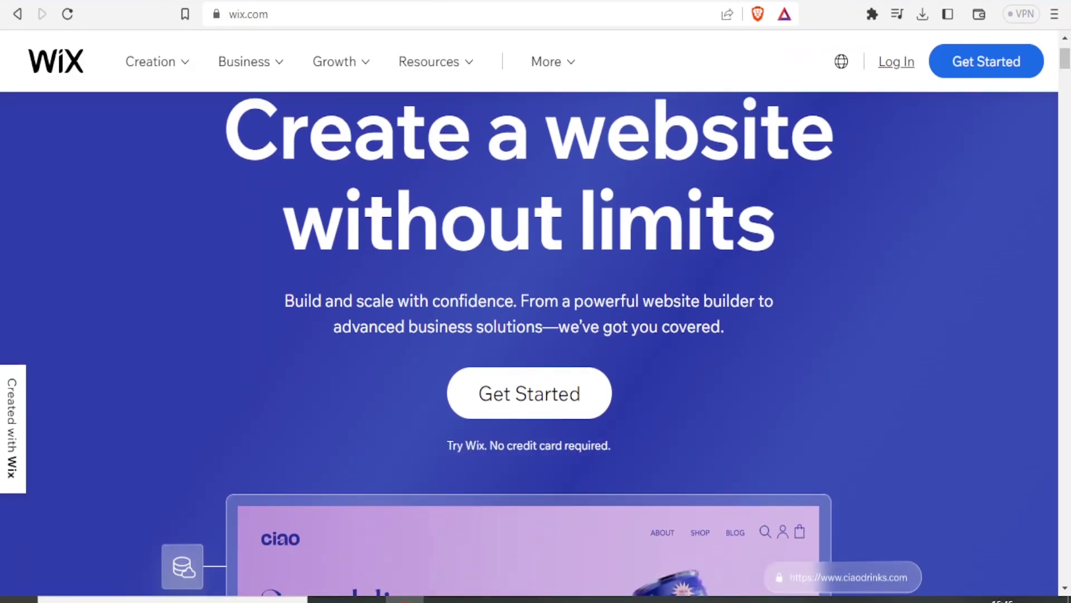
# Look over the Wix home page and its web address
pyautogui.scroll(2, 529, 334)
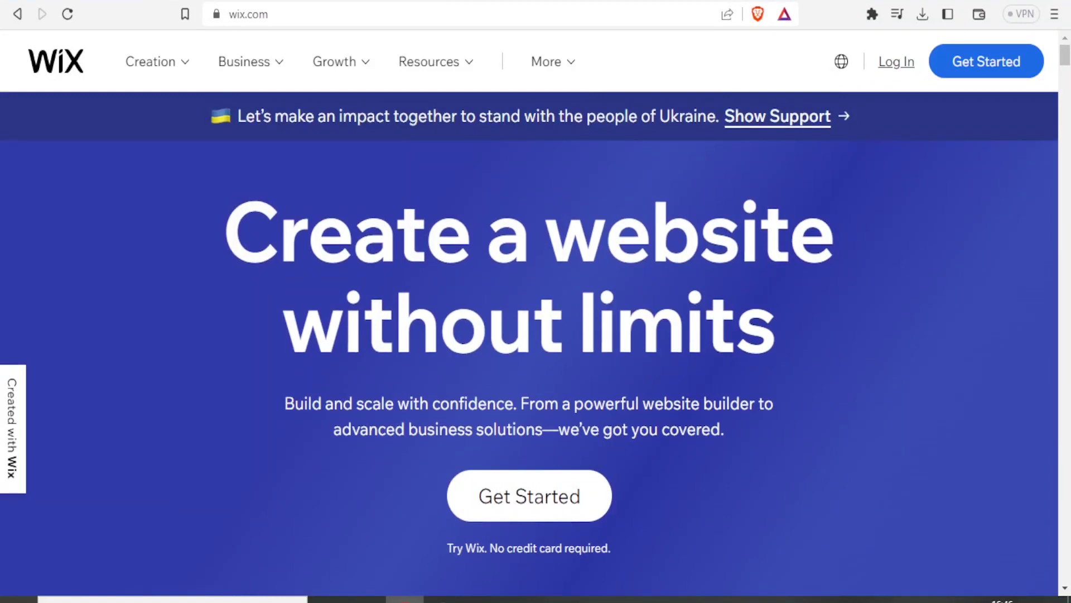
pyautogui.scroll(-5, 529, 335)
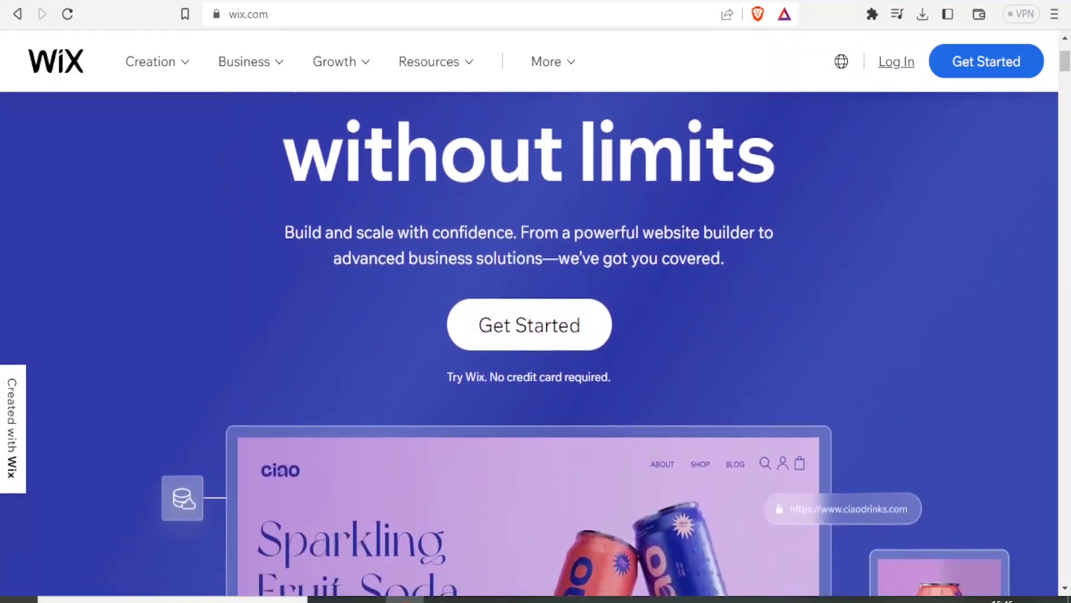
pyautogui.scroll(-4, 529, 335)
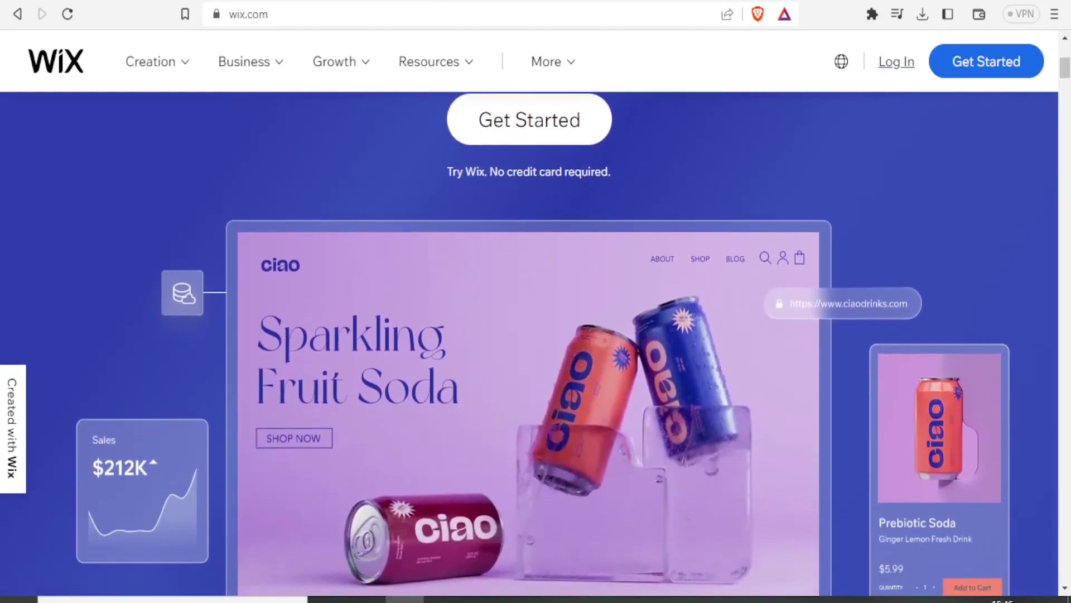
pyautogui.scroll(-4, 529, 335)
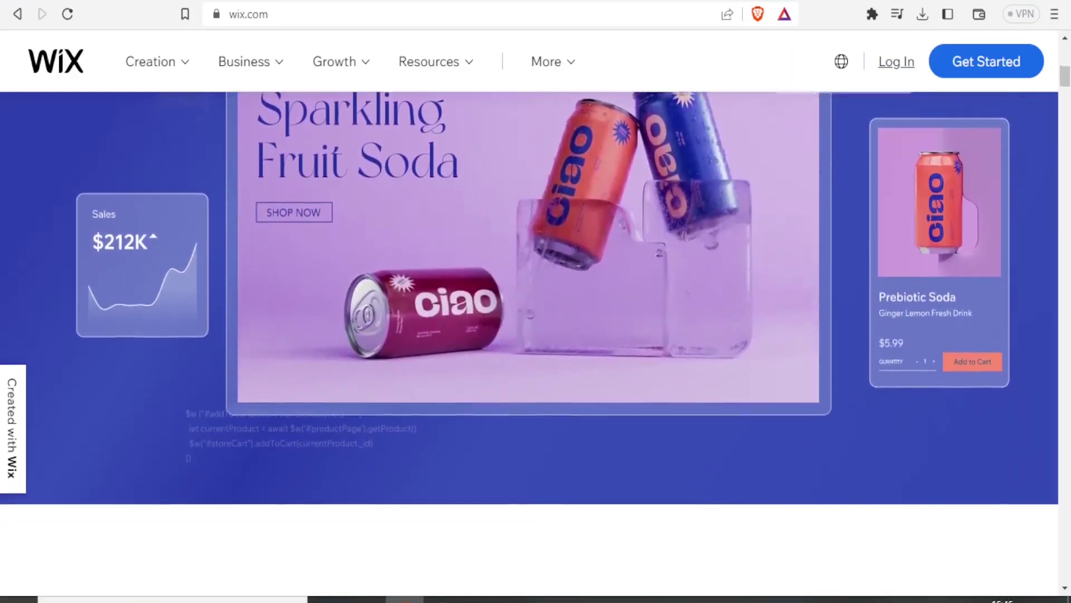
pyautogui.scroll(4, 529, 309)
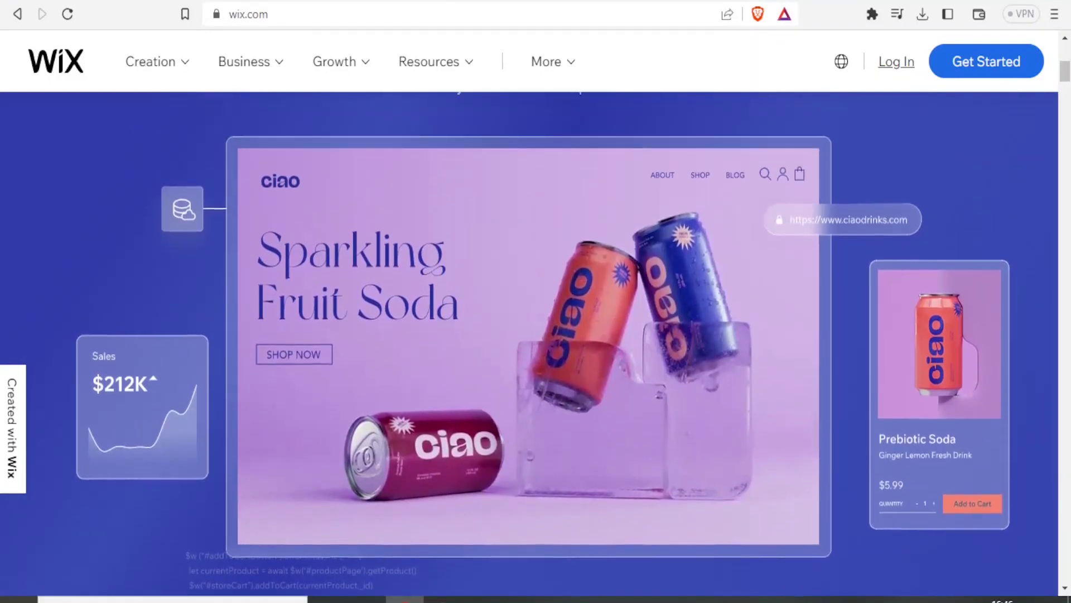
pyautogui.scroll(5, 529, 335)
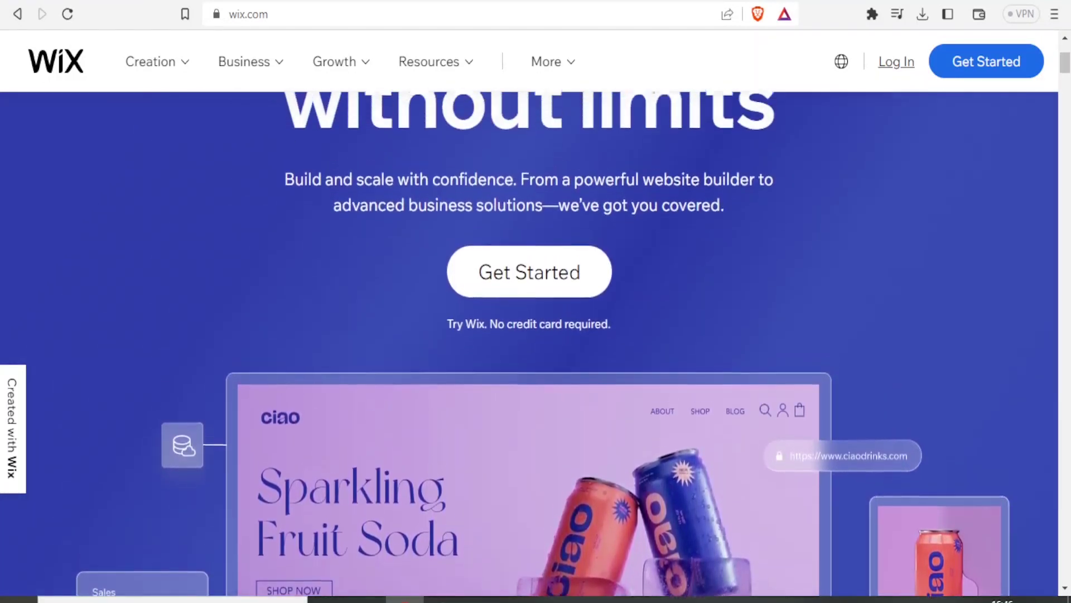
pyautogui.scroll(4, 529, 335)
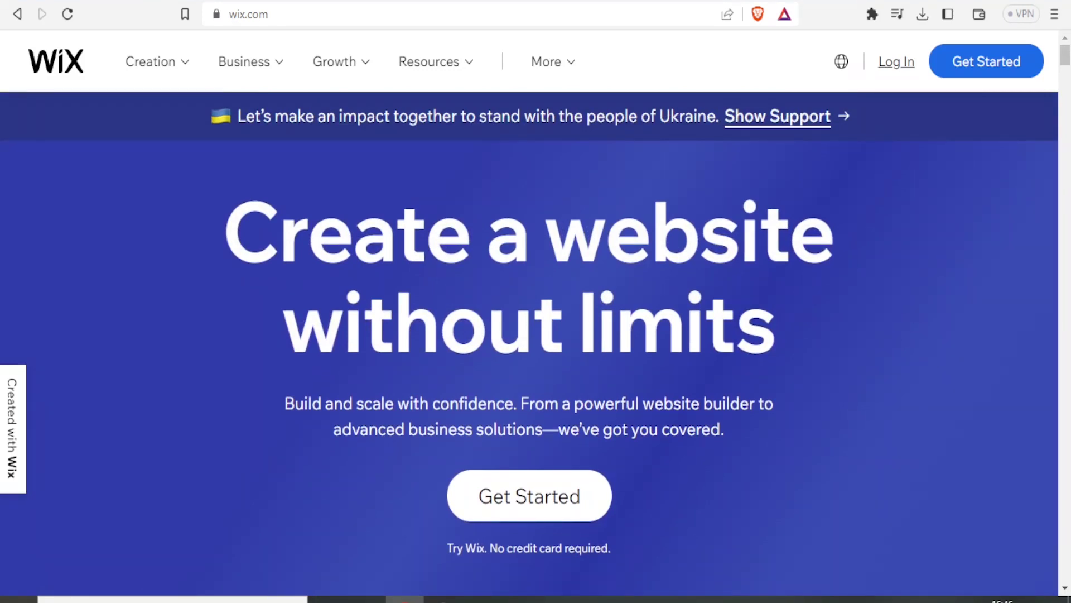
pyautogui.click(318, 24)
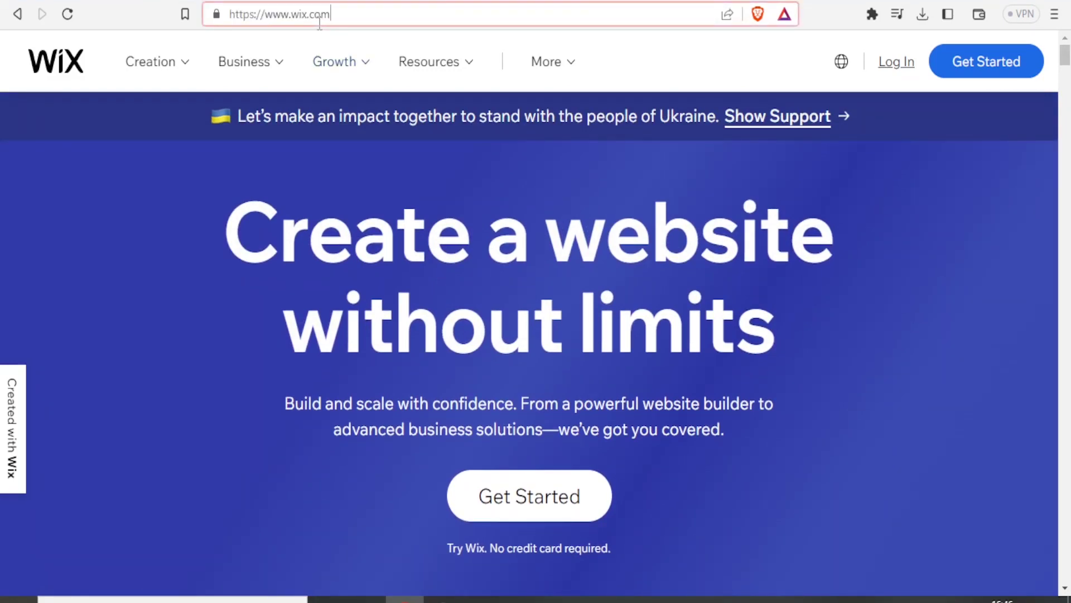
pyautogui.click(351, 18)
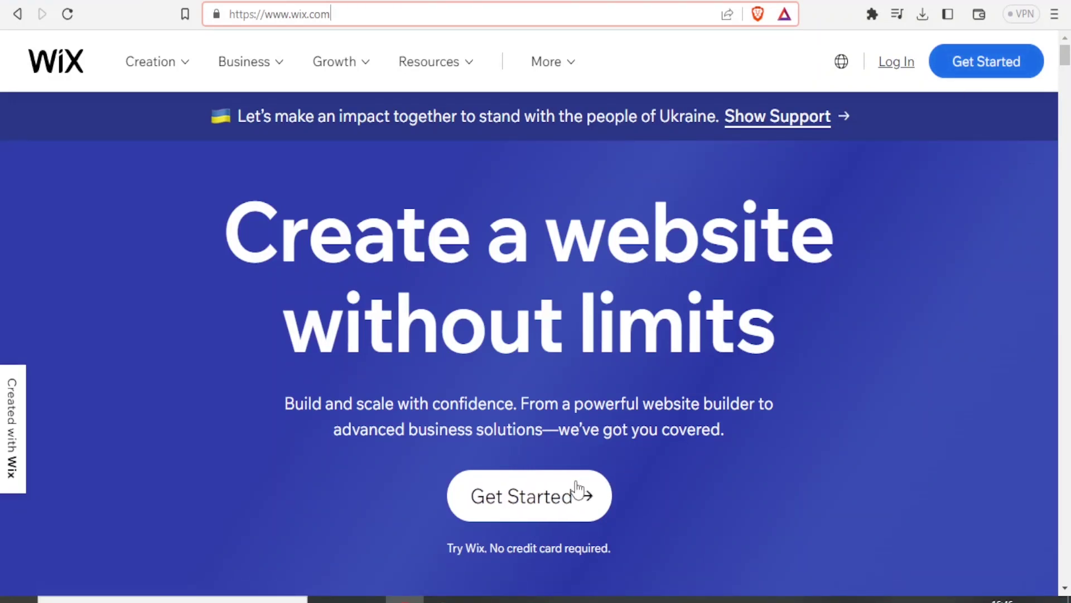
# Sign up for a new Wix account, filling in the e-mail and account password with their confirmations
pyautogui.click(557, 502)
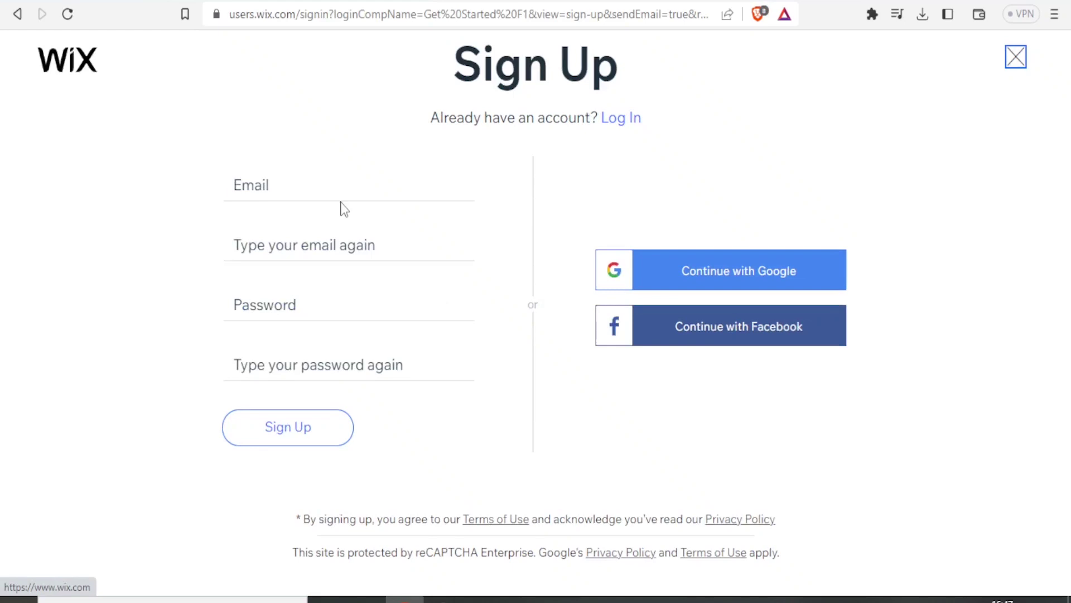
pyautogui.click(284, 190)
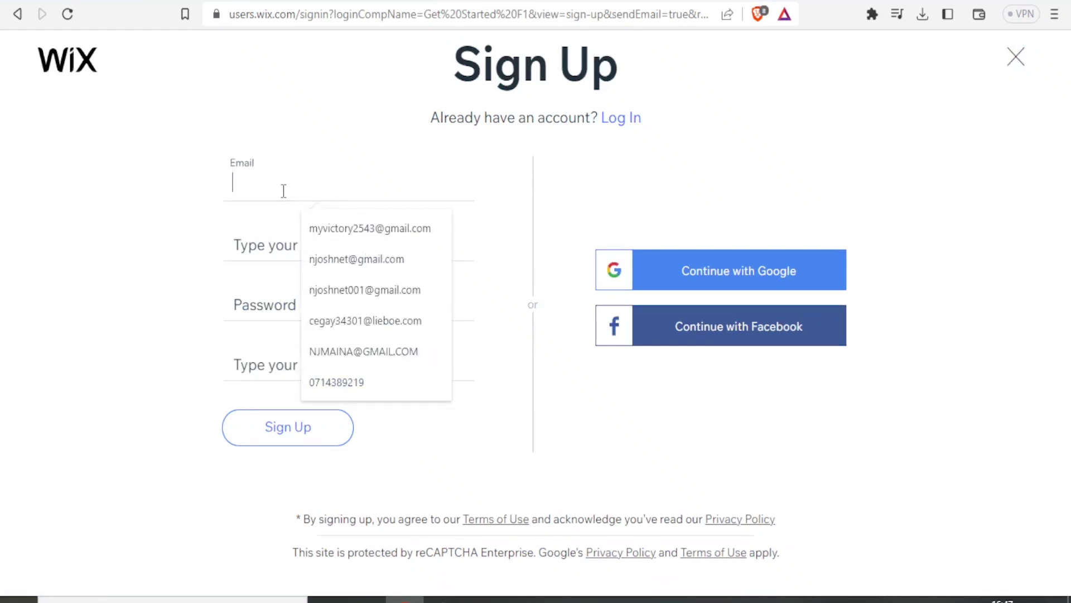
pyautogui.press('Down')
pyautogui.press('Down')
pyautogui.press('Down')
pyautogui.press('Down')
pyautogui.press('Return')
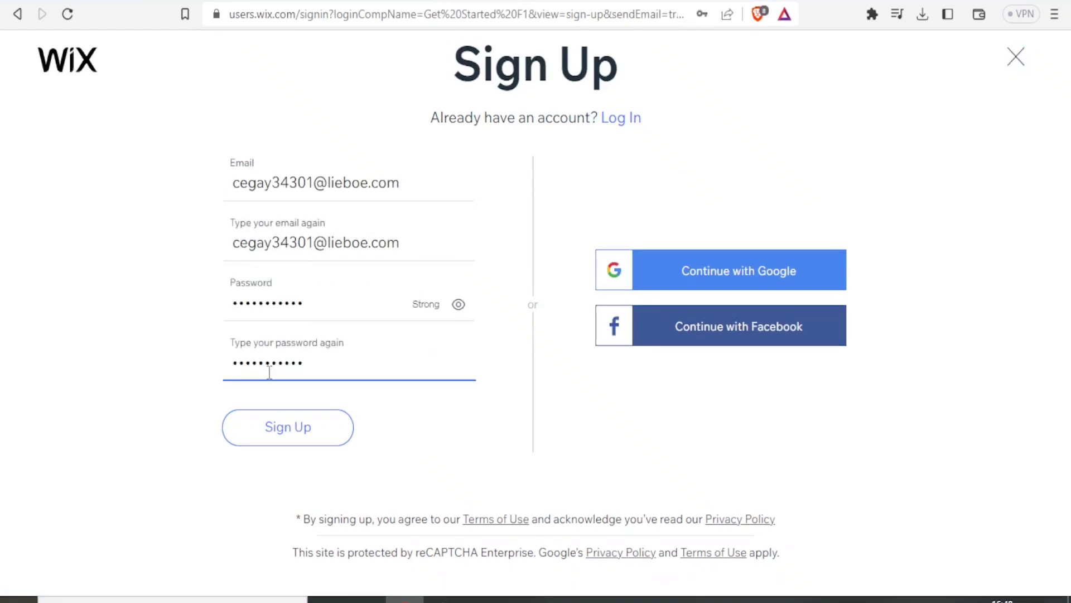
pyautogui.click(271, 427)
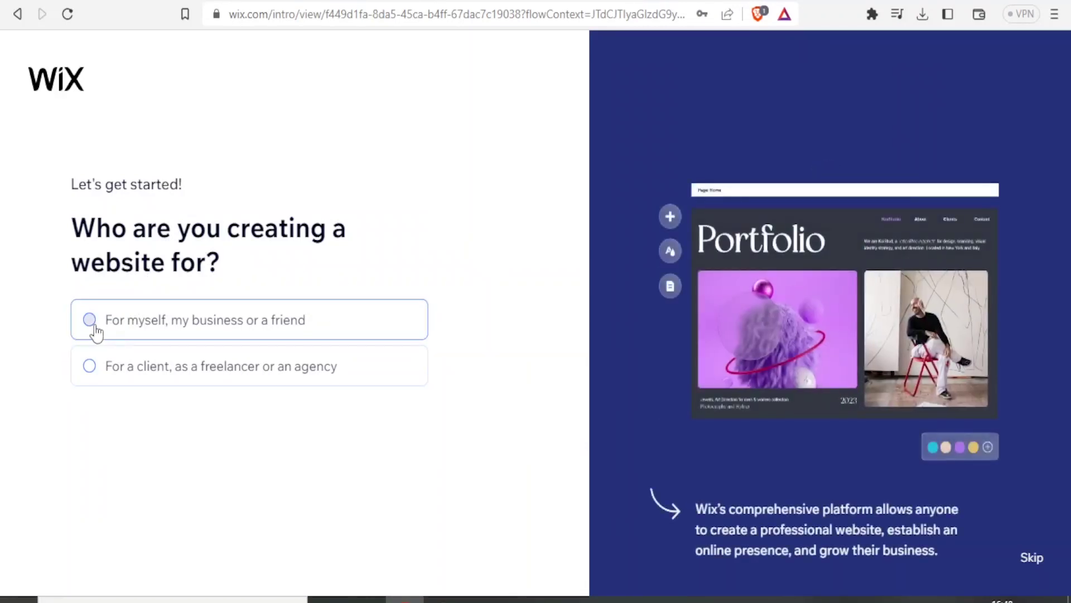
# Choose that the website is for myself, my business or a friend, and skip the website type question
pyautogui.click(96, 331)
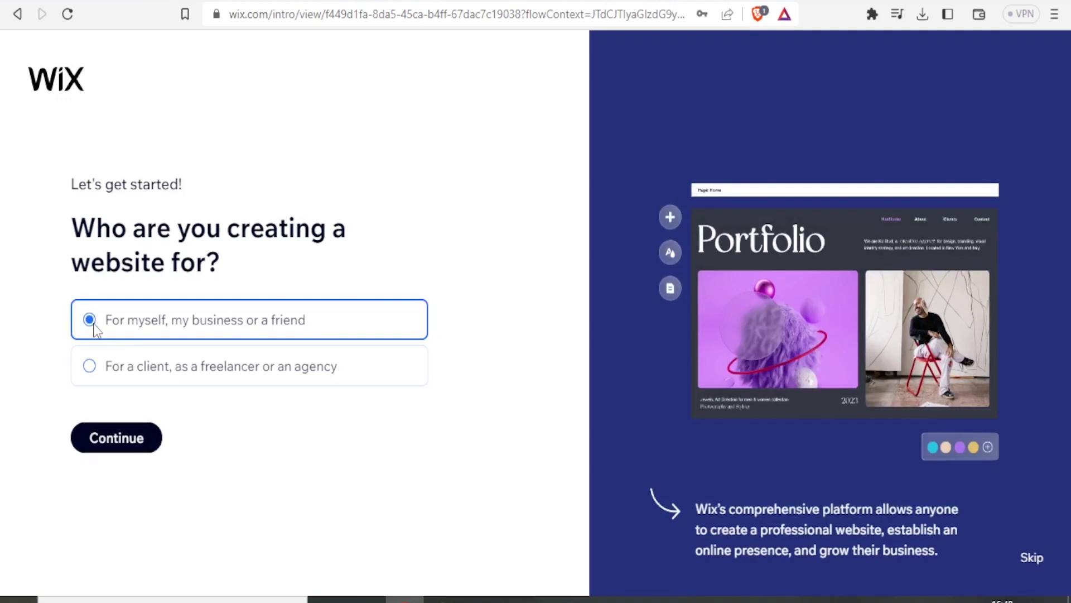
pyautogui.click(127, 446)
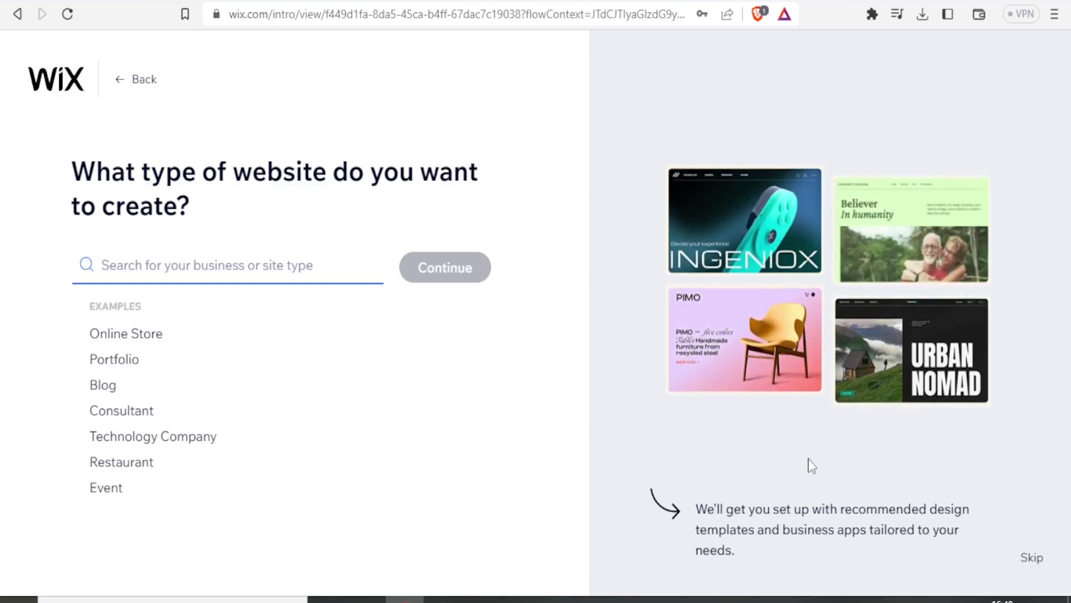
pyautogui.click(1032, 559)
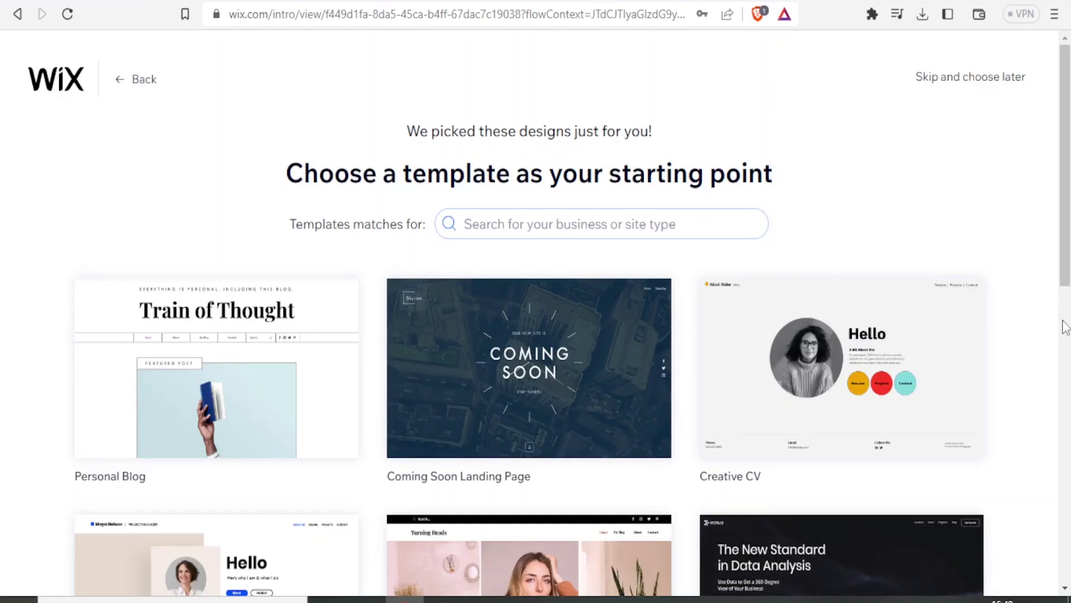
# Search the templates for Gym and choose the dark Fitness Studio template headed "Where Fitness Becomes Your Lifestyle"
pyautogui.moveTo(1068, 197)
pyautogui.mouseDown()
pyautogui.moveTo(1065, 262)
pyautogui.moveTo(1065, 199)
pyautogui.mouseUp()
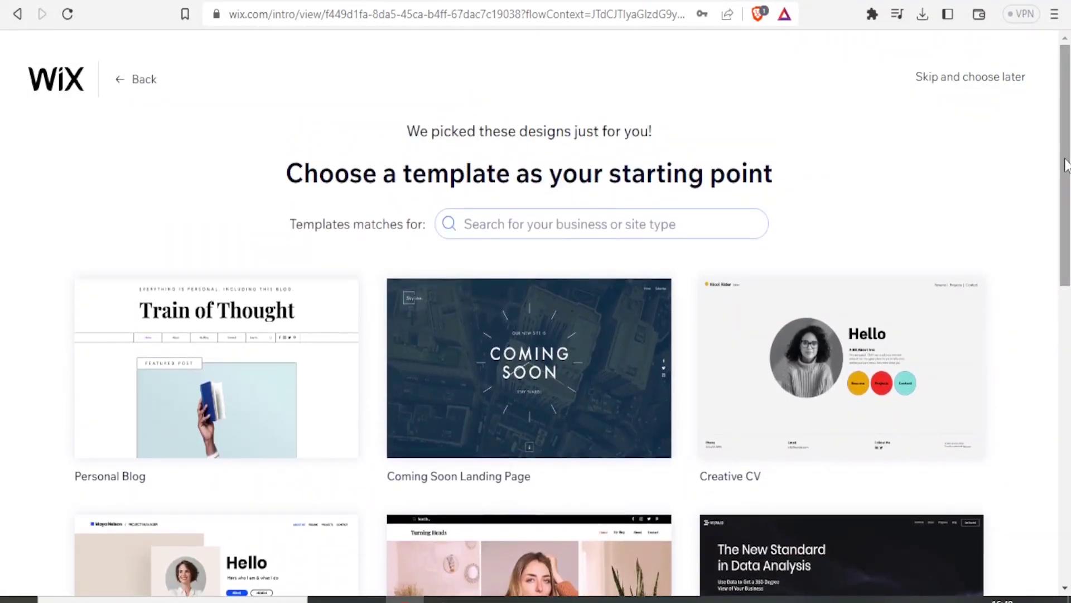
pyautogui.moveTo(1067, 164)
pyautogui.mouseDown()
pyautogui.moveTo(1067, 502)
pyautogui.moveTo(1048, 192)
pyautogui.moveTo(1066, 161)
pyautogui.mouseUp()
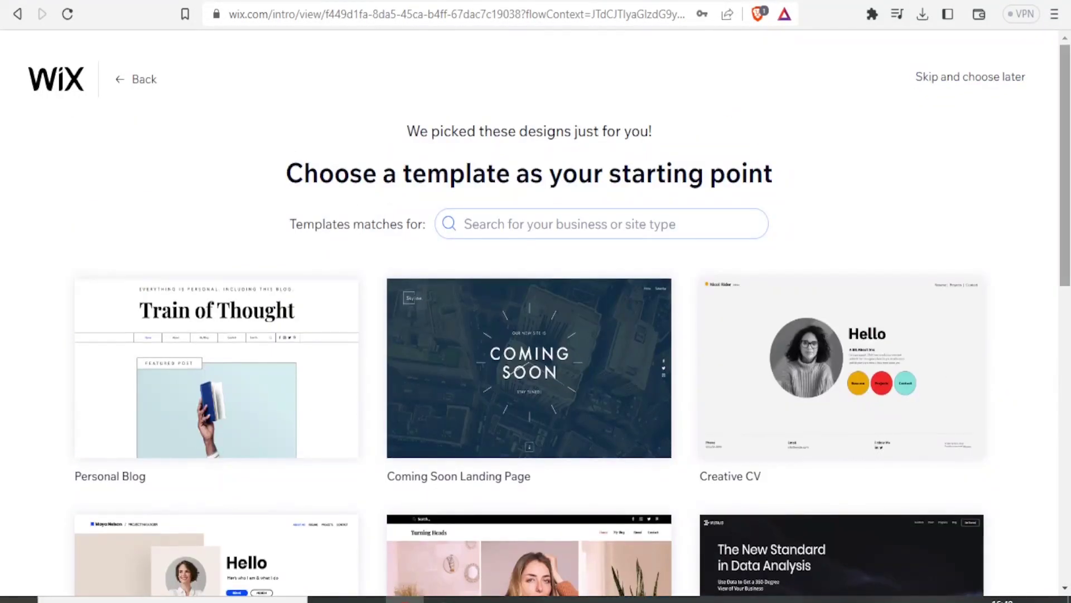
pyautogui.click(632, 232)
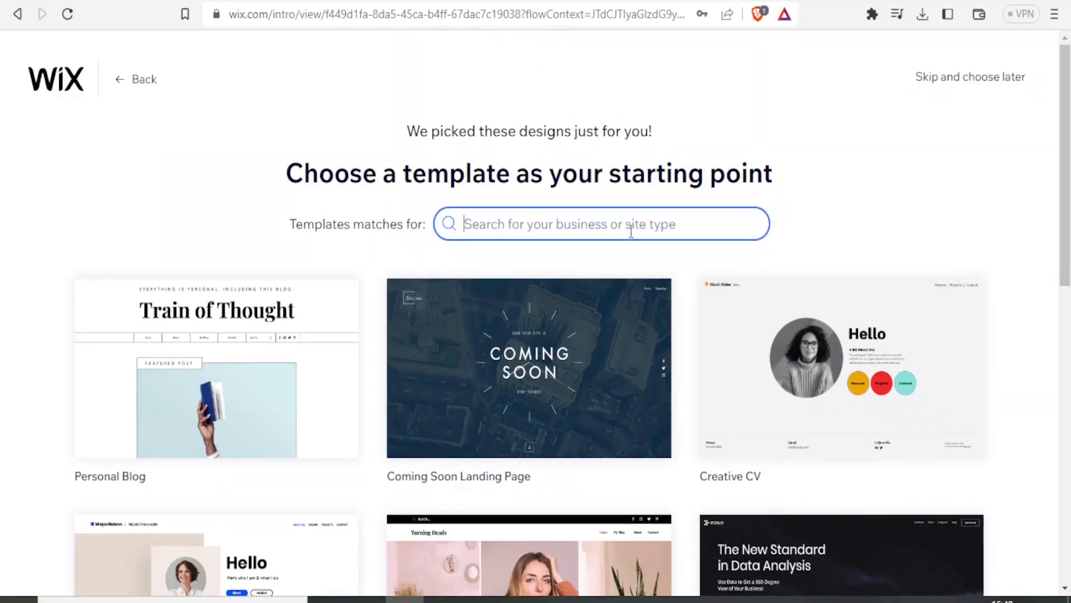
pyautogui.write('gym')
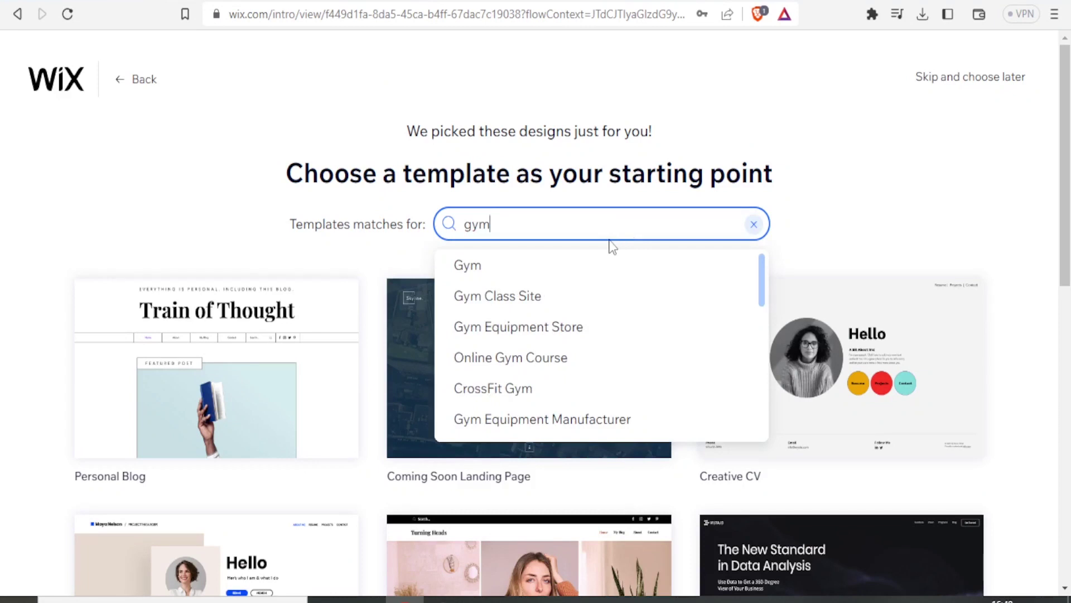
pyautogui.click(529, 267)
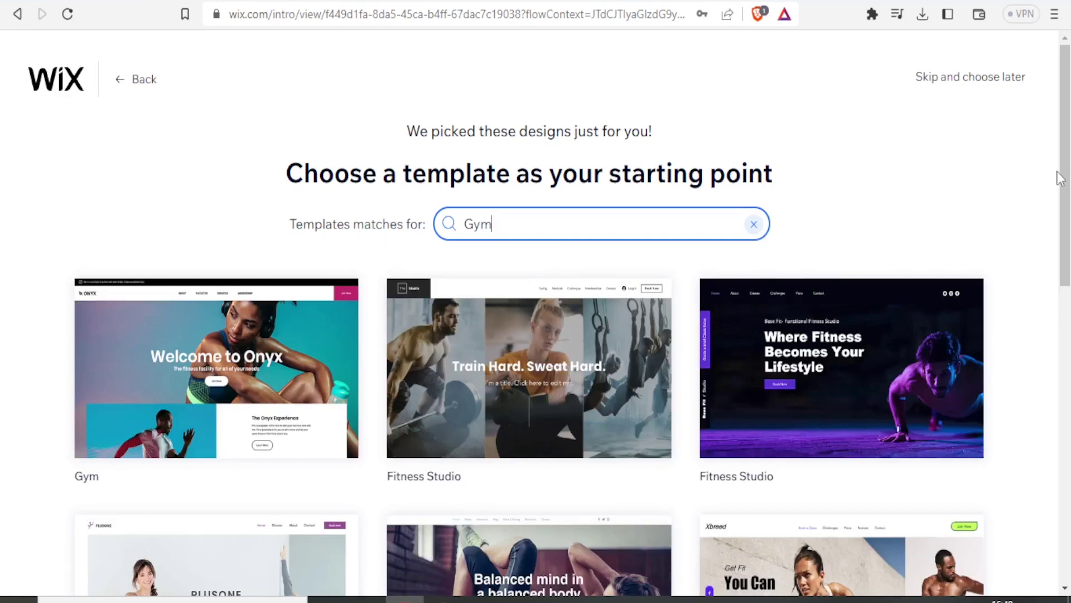
pyautogui.scroll(-2, 1063, 187)
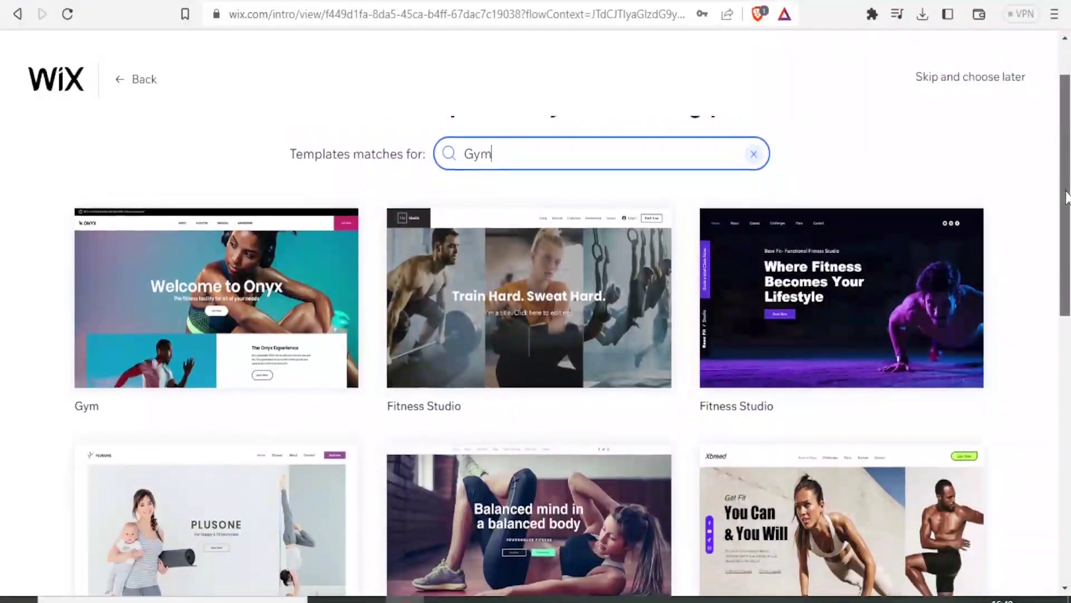
pyautogui.moveTo(1066, 196)
pyautogui.mouseDown()
pyautogui.moveTo(1065, 462)
pyautogui.moveTo(1068, 195)
pyautogui.mouseUp()
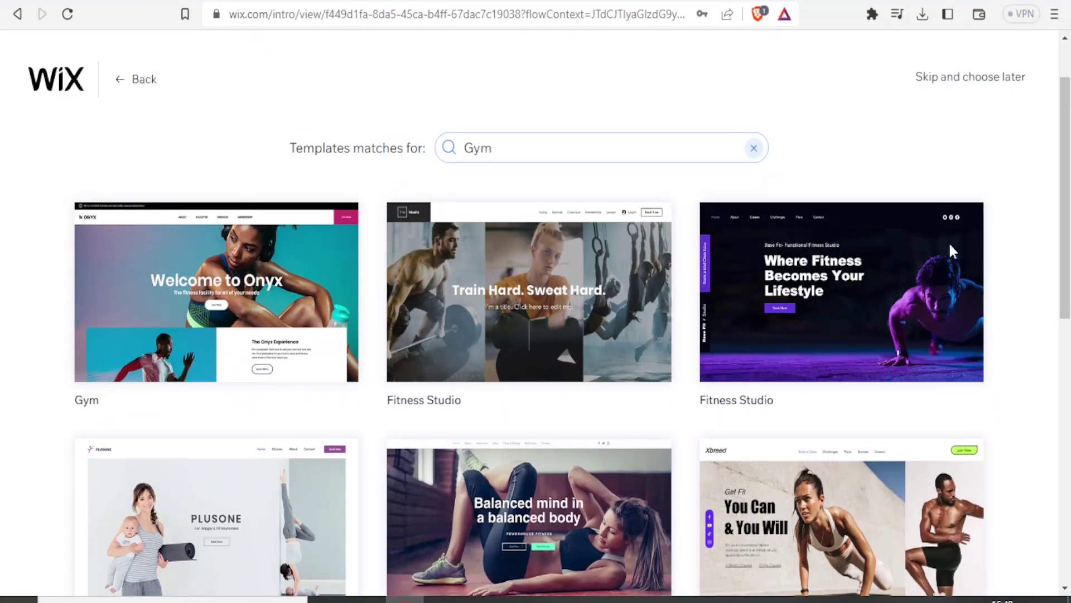
pyautogui.click(899, 263)
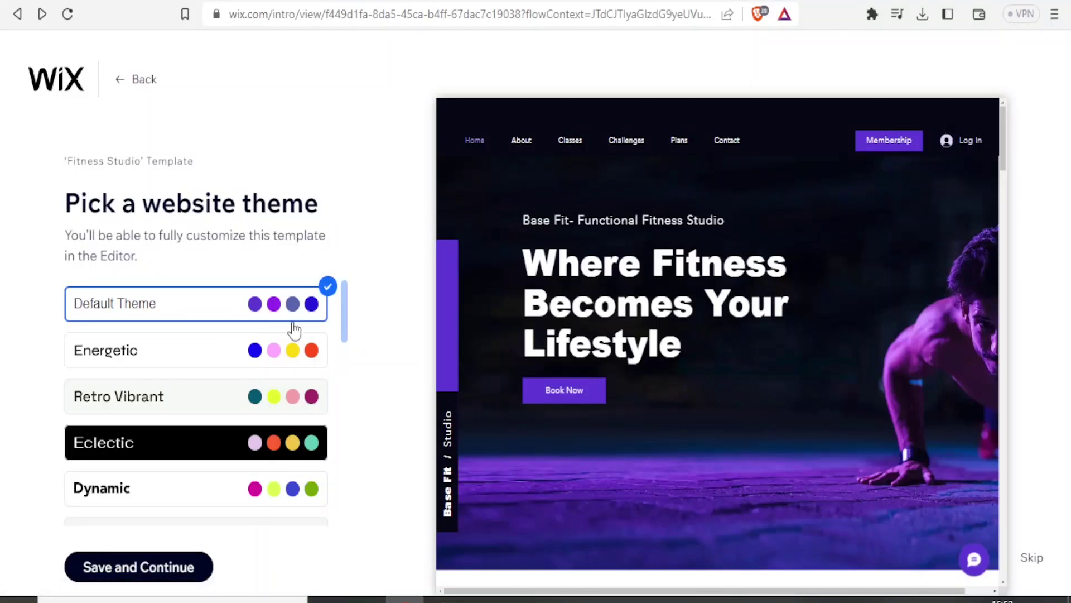
# Save the Default Theme for the template and finish the setup with the Bookings and Video apps
pyautogui.moveTo(341, 316); pyautogui.dragTo(353, 508)
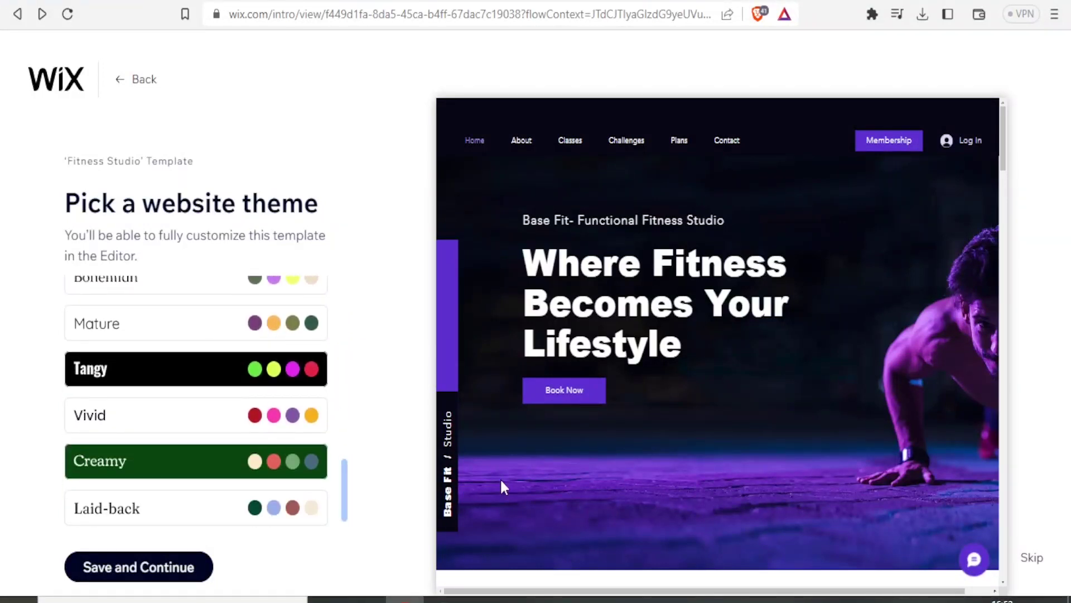
pyautogui.click(180, 569)
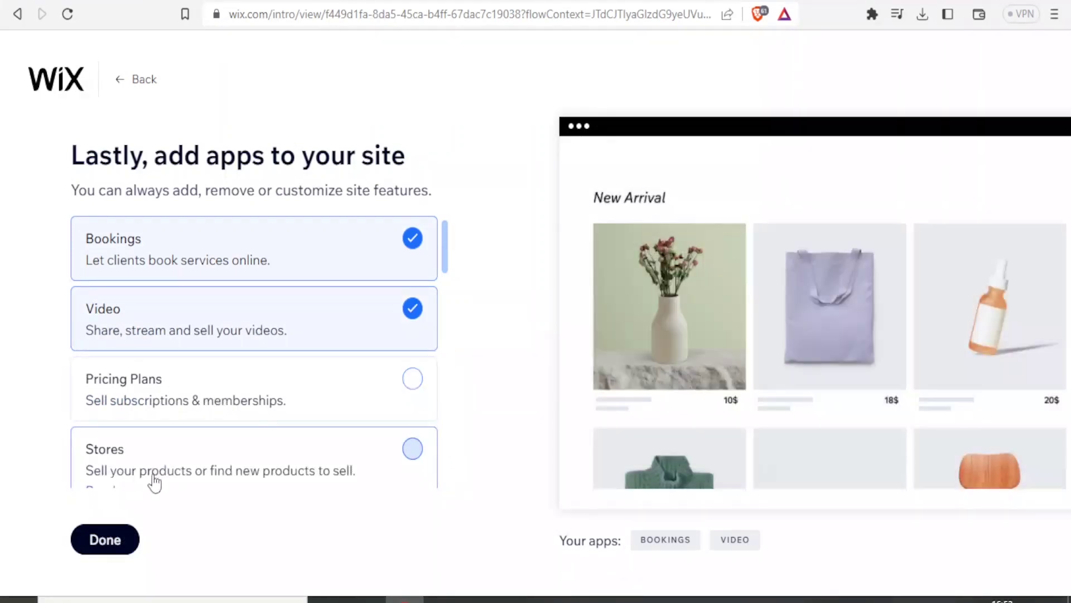
pyautogui.scroll(-5, 441, 285)
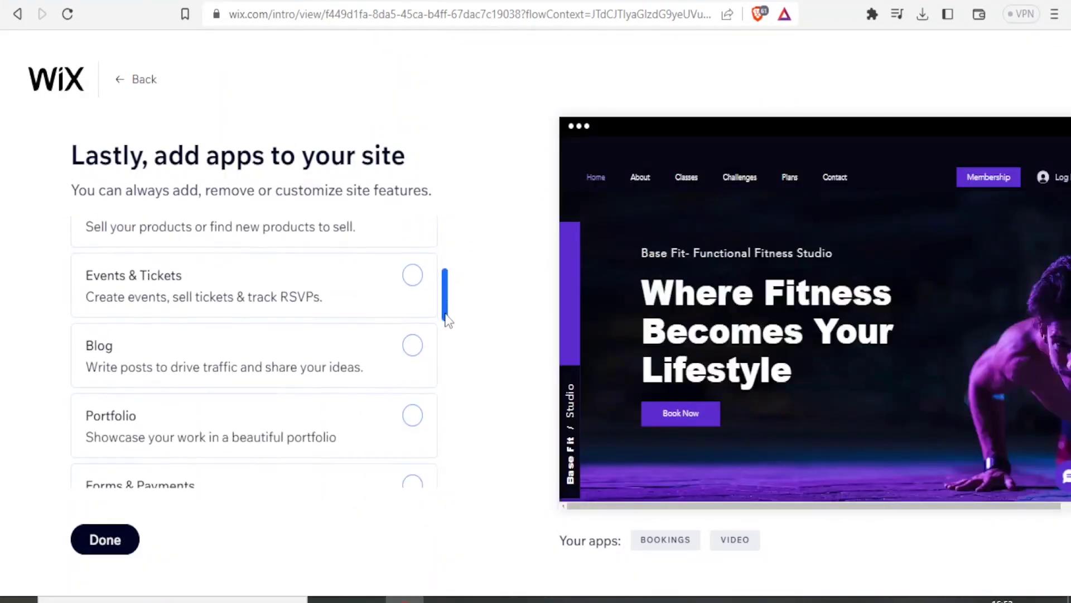
pyautogui.click(117, 544)
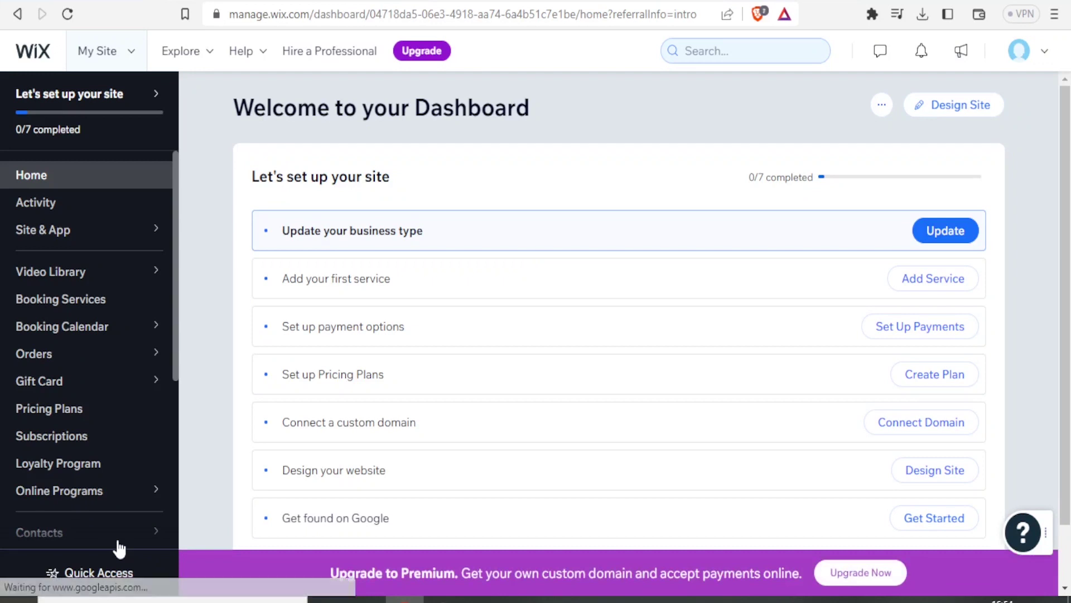
# Review the dashboard's sections and setup list, and open the new site in the design editor
pyautogui.moveTo(78, 340)
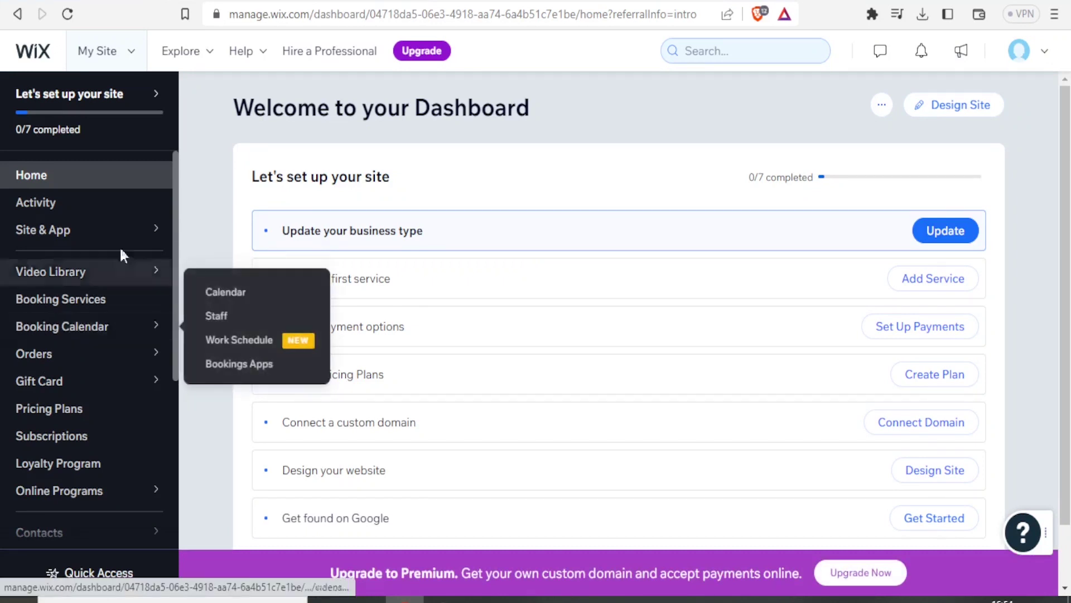
pyautogui.moveTo(135, 238)
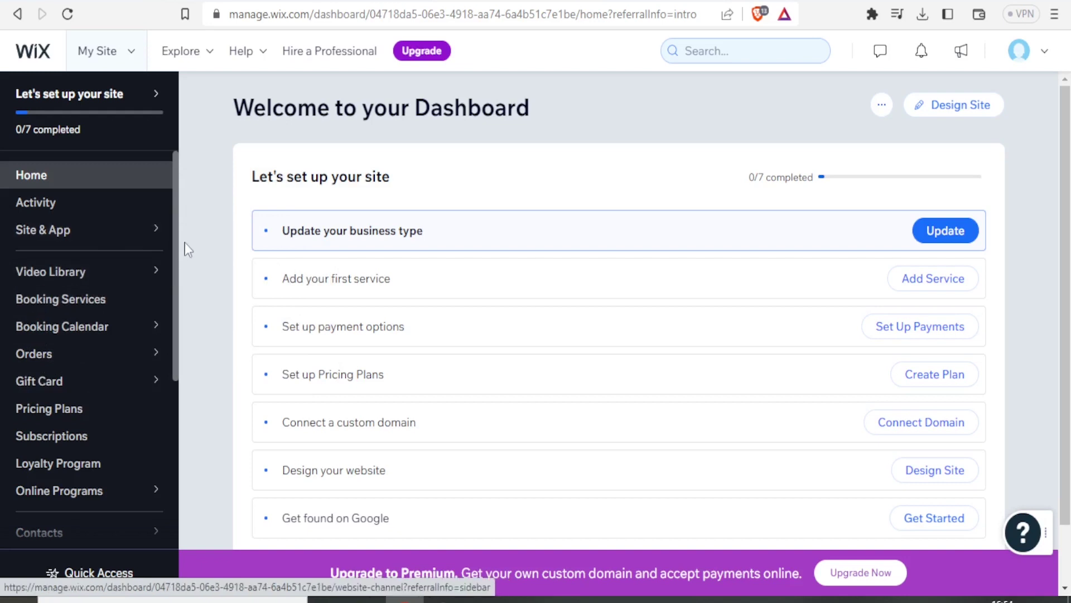
pyautogui.scroll(-1, 173, 281)
pyautogui.moveTo(173, 322); pyautogui.dragTo(186, 228)
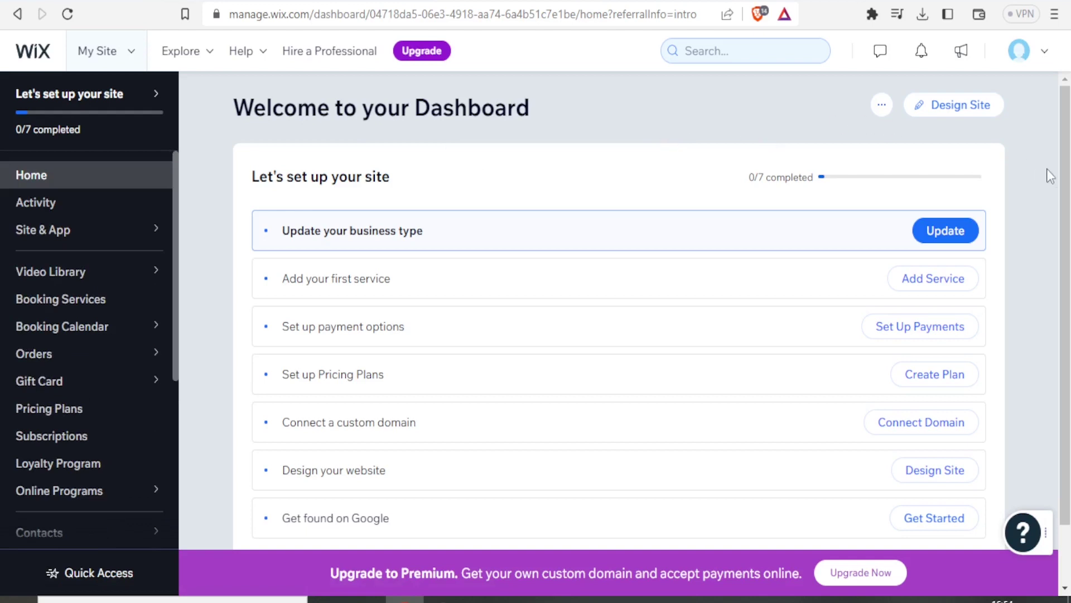
pyautogui.scroll(-1, 1063, 184)
pyautogui.scroll(1, 1063, 185)
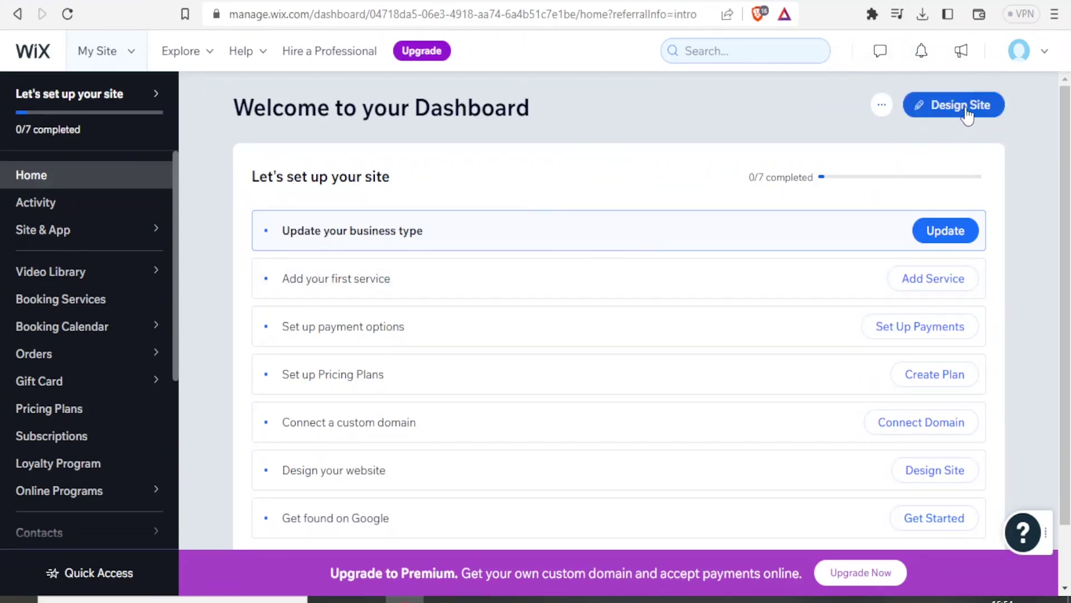
pyautogui.click(965, 109)
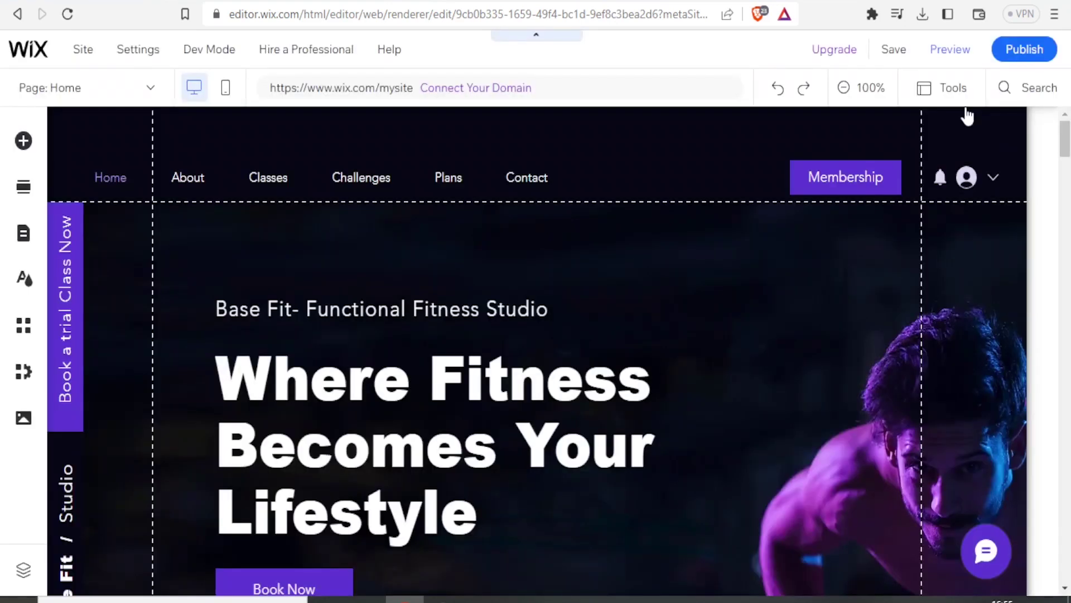
# Zoom the editor out to 50% to view the Home page layout
pyautogui.hotkey('ctrl', 'shift', 'z')
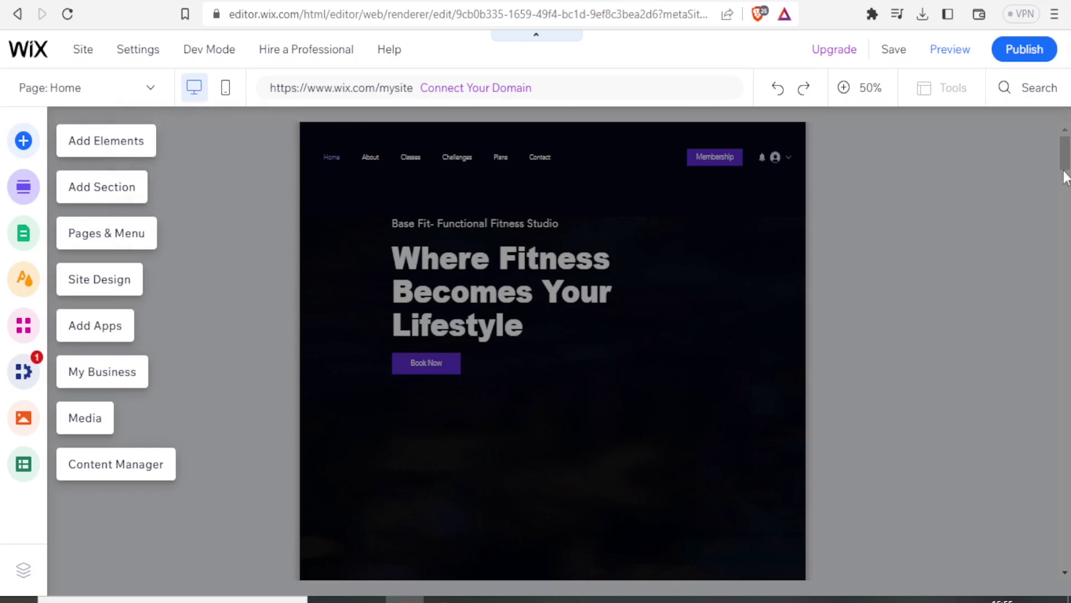
pyautogui.moveTo(1064, 205); pyautogui.dragTo(1063, 152)
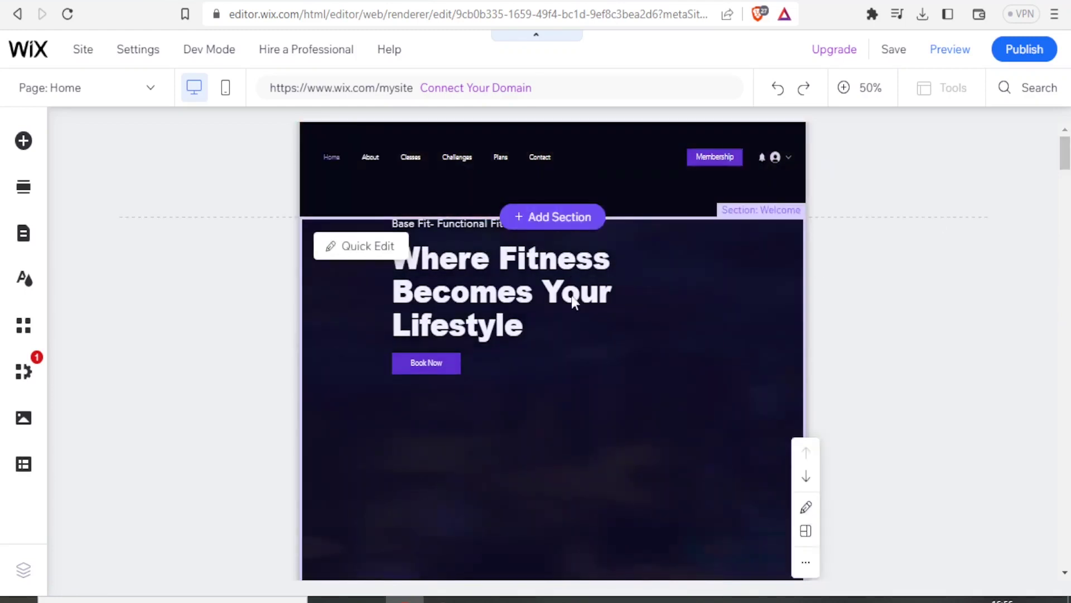
# Replace the Welcome section's main heading on the Home page with "NjoshNet best Gym"
pyautogui.click(571, 269)
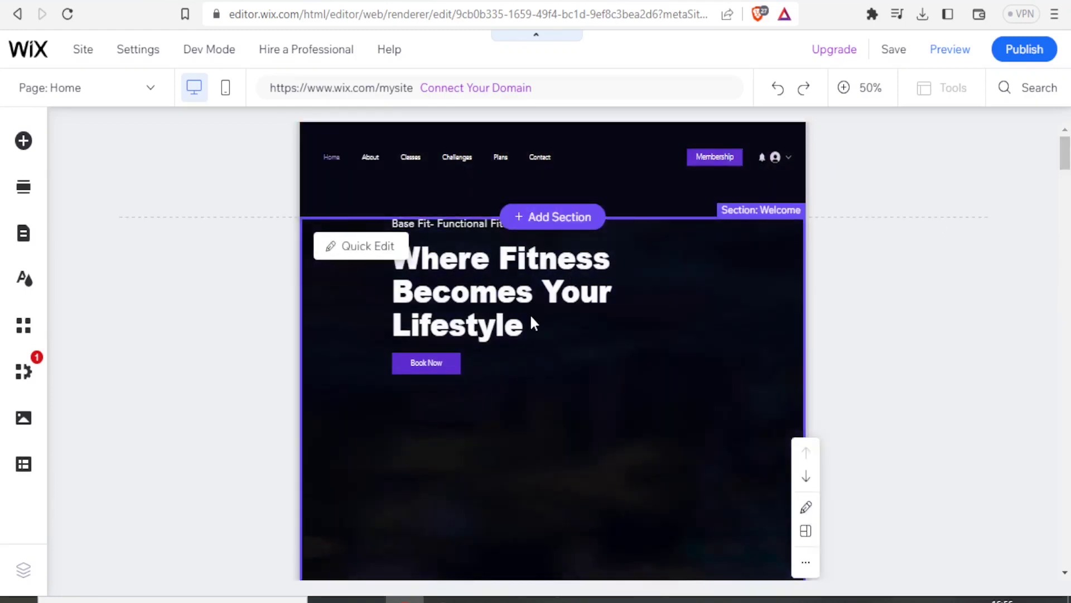
pyautogui.click(367, 248)
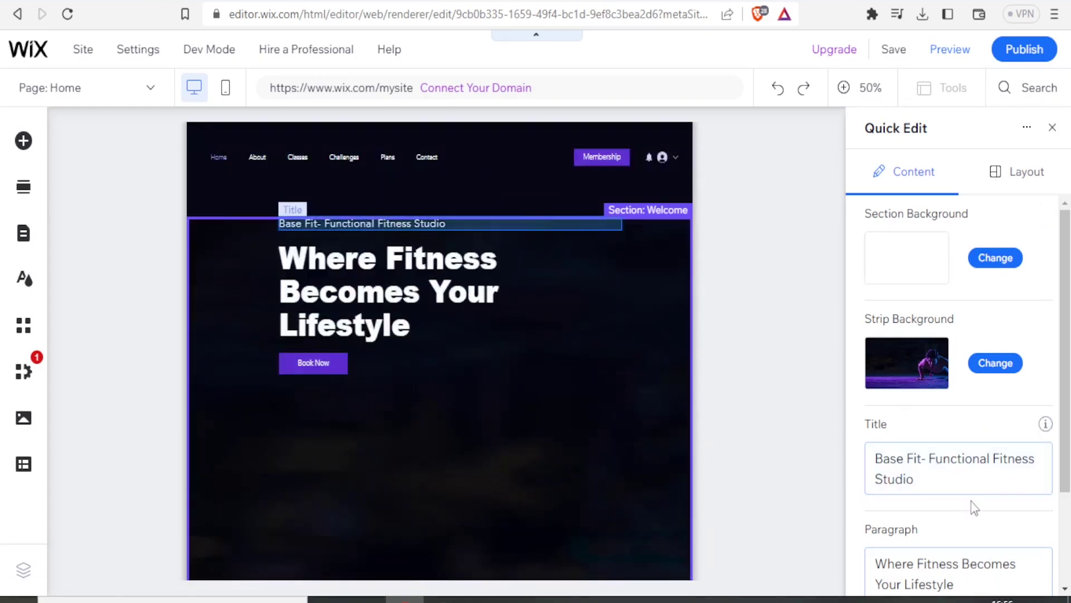
pyautogui.moveTo(1066, 444); pyautogui.dragTo(1067, 508)
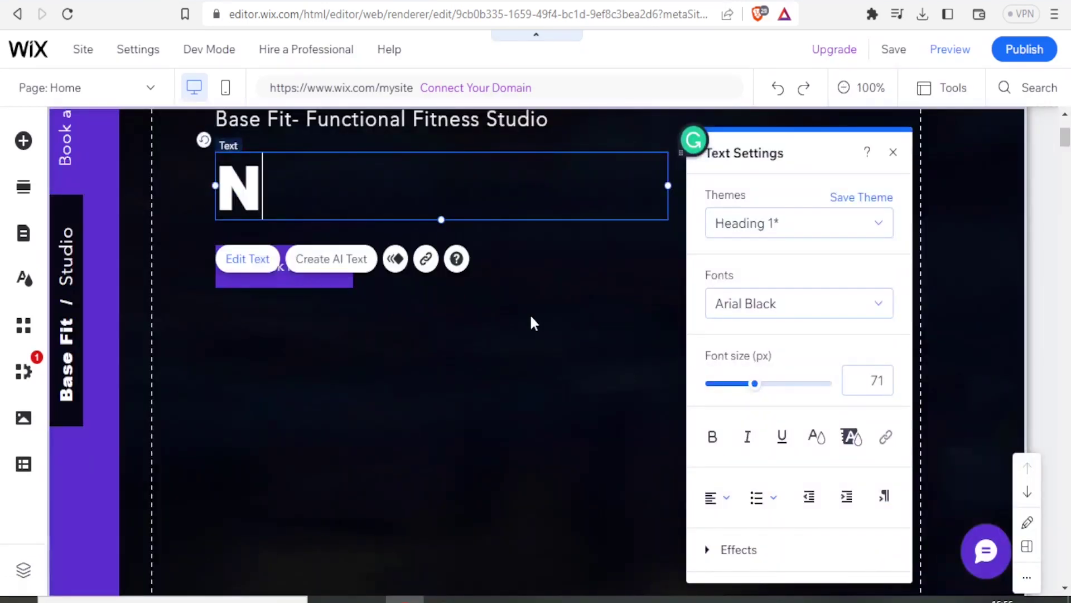
pyautogui.write('joshN')
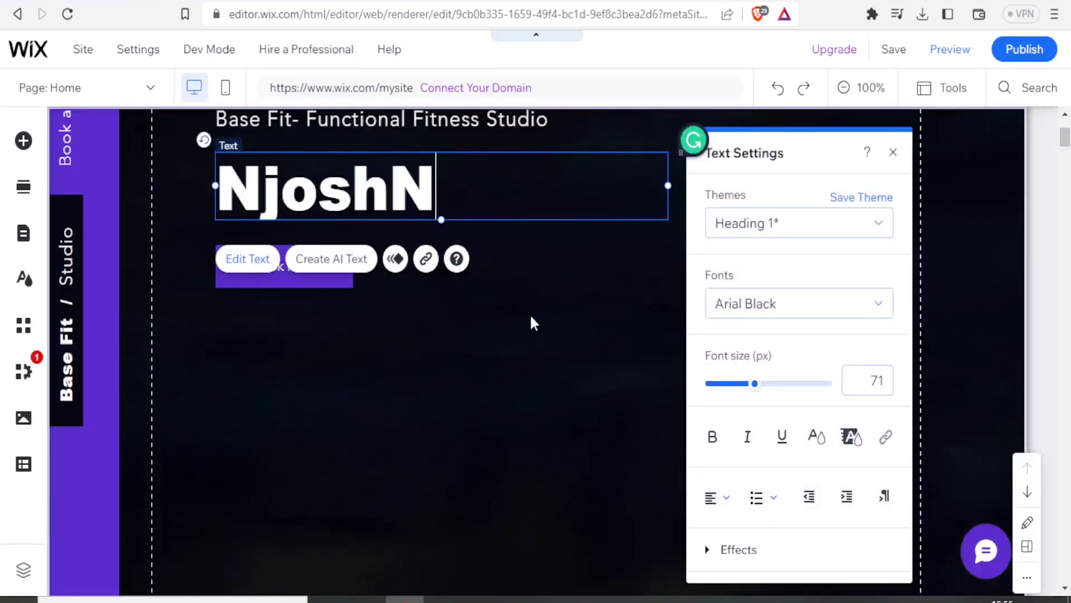
pyautogui.write('et best Gym')
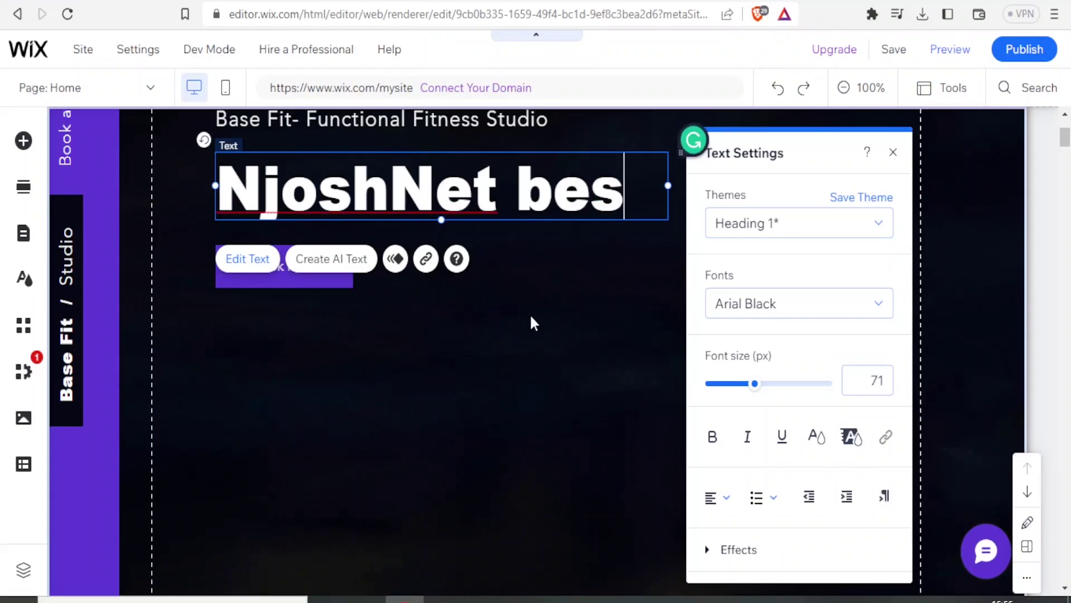
pyautogui.click(532, 323)
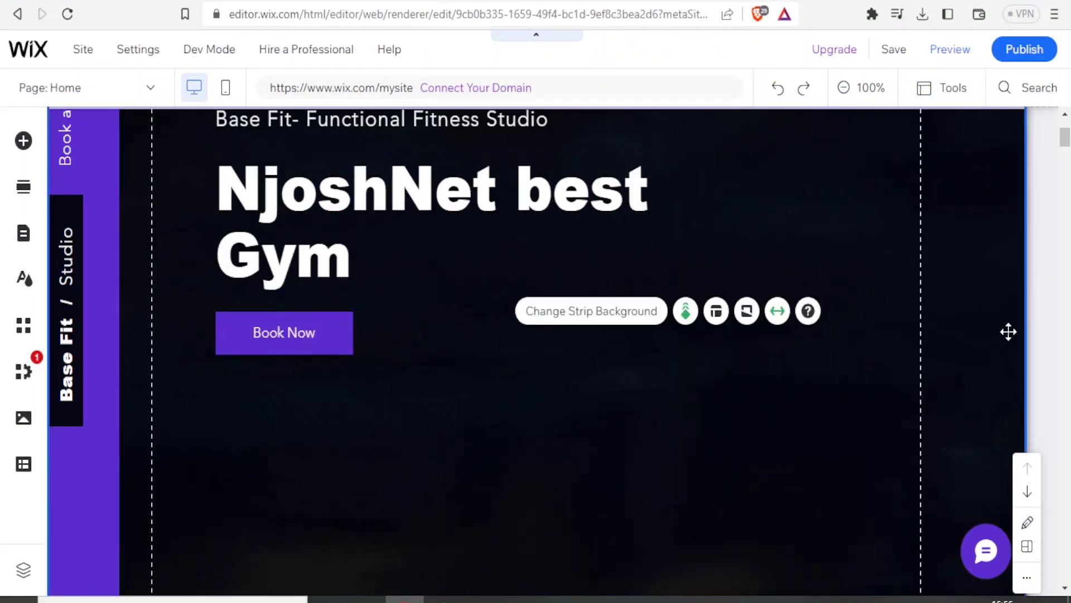
# Review the Home page sections and examine the column background options for the gym photo in the About Base Fit Studio section
pyautogui.scroll(-3, 1063, 140)
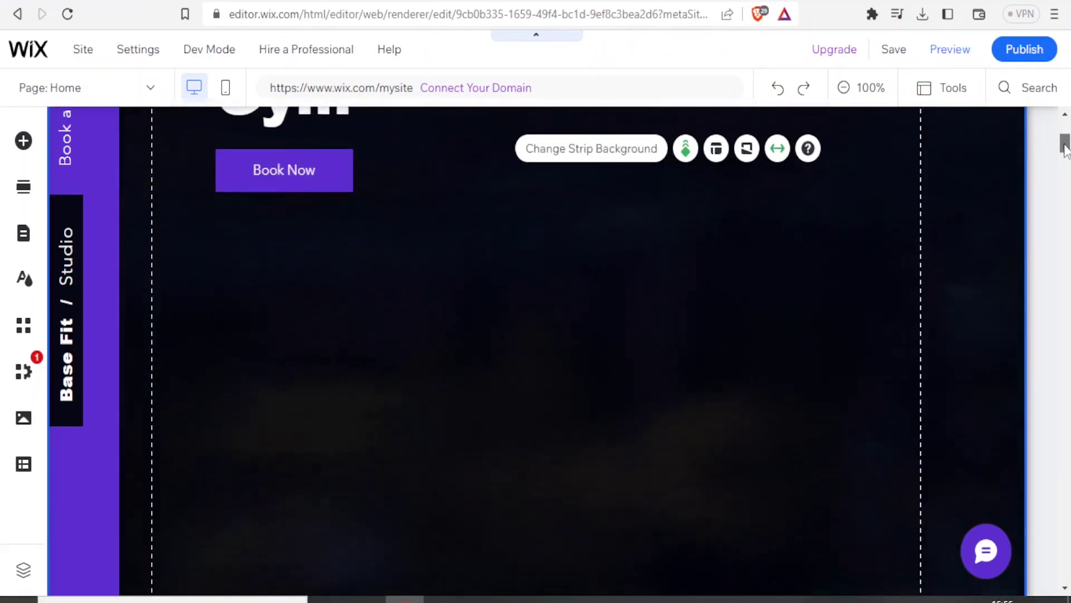
pyautogui.scroll(5, 1065, 129)
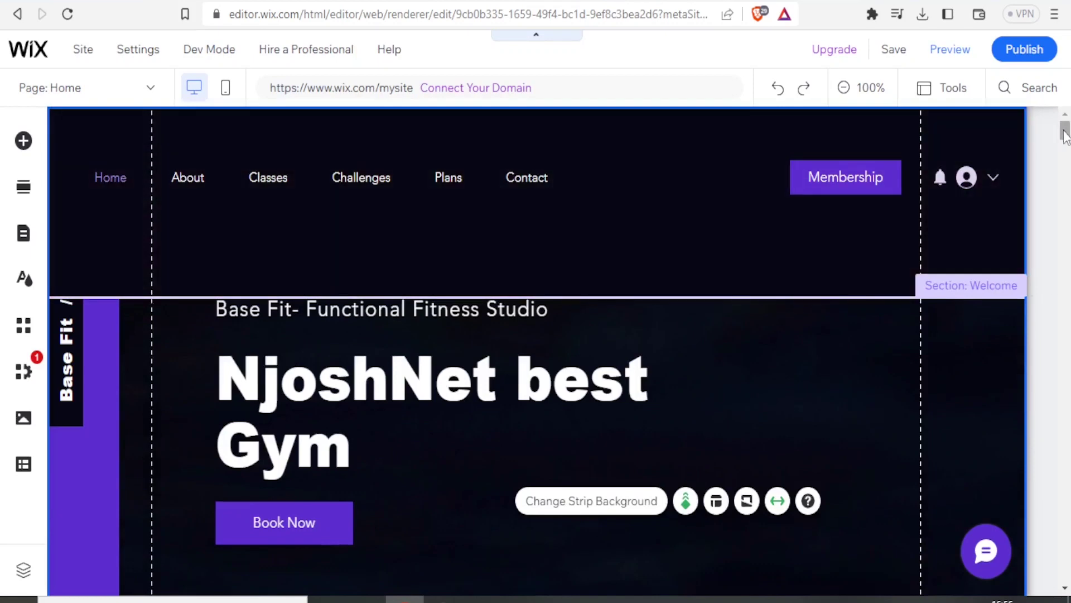
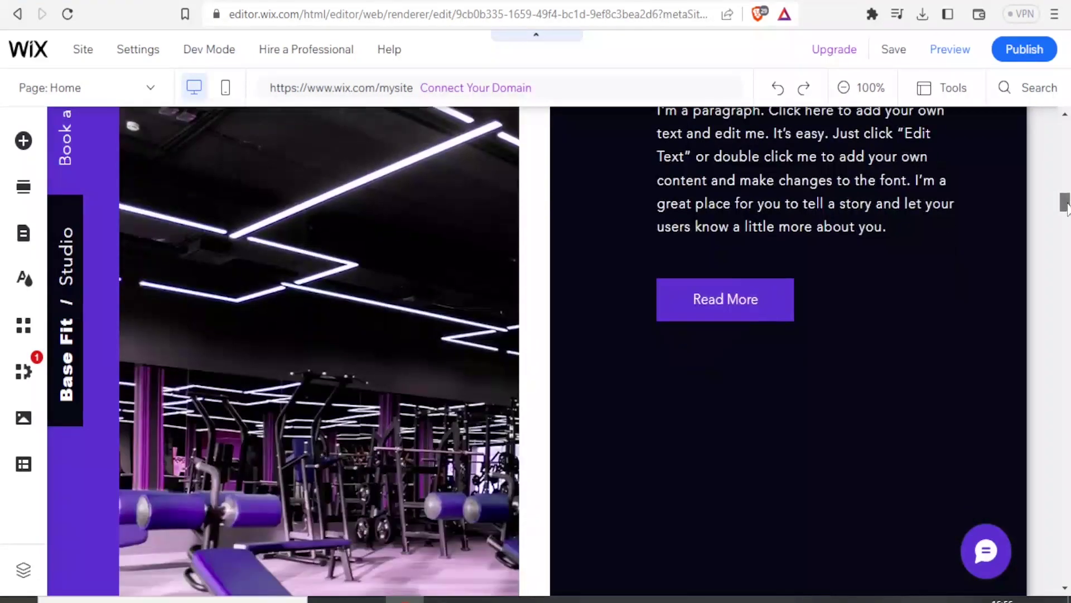
pyautogui.moveTo(436, 300)
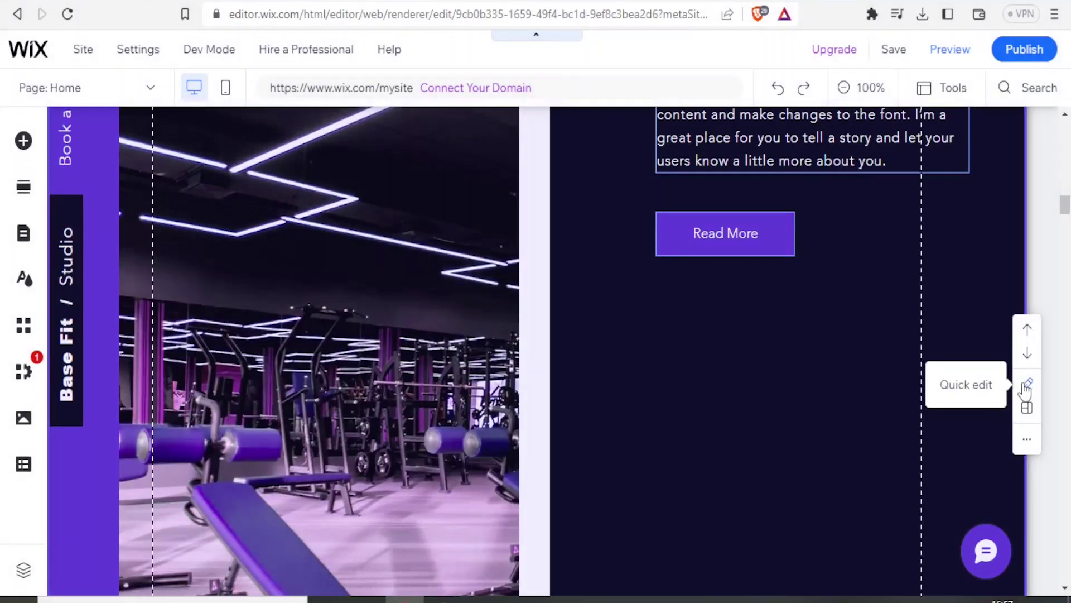
pyautogui.click(985, 391)
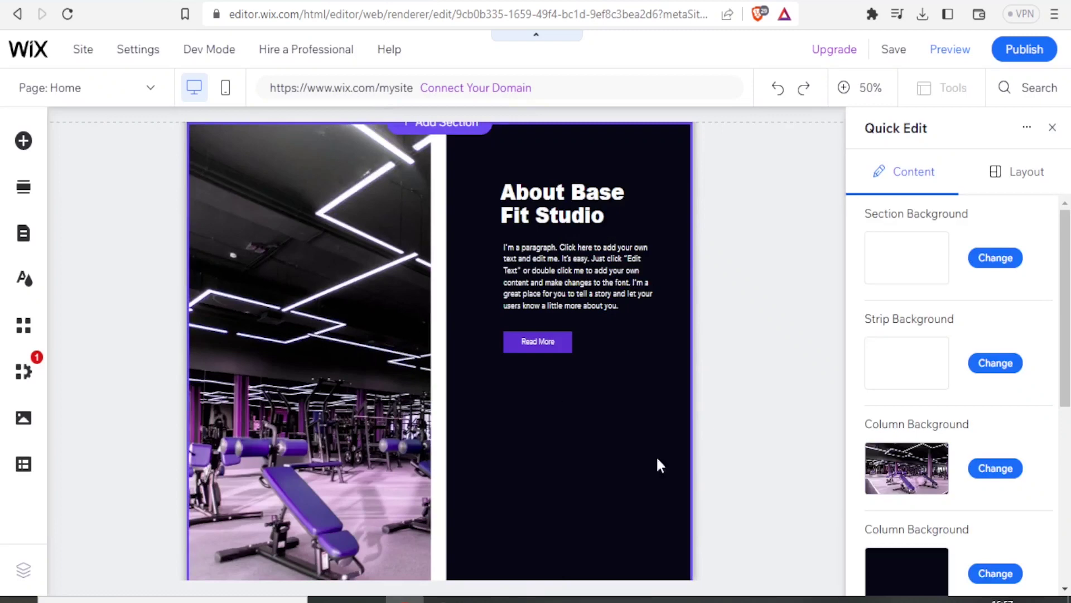
pyautogui.click(1001, 470)
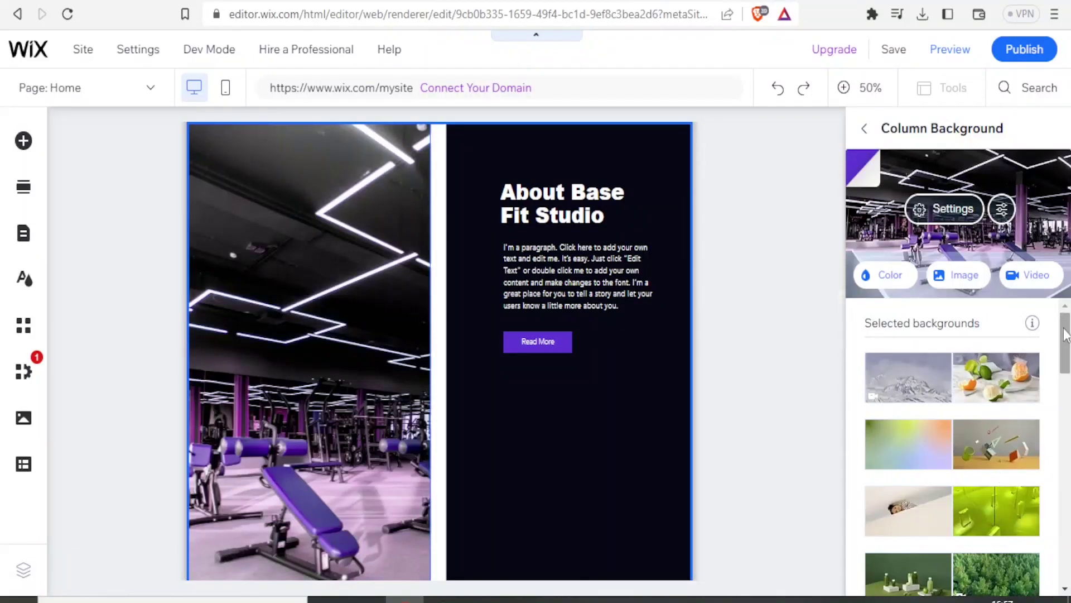
pyautogui.moveTo(1066, 334); pyautogui.dragTo(1067, 403)
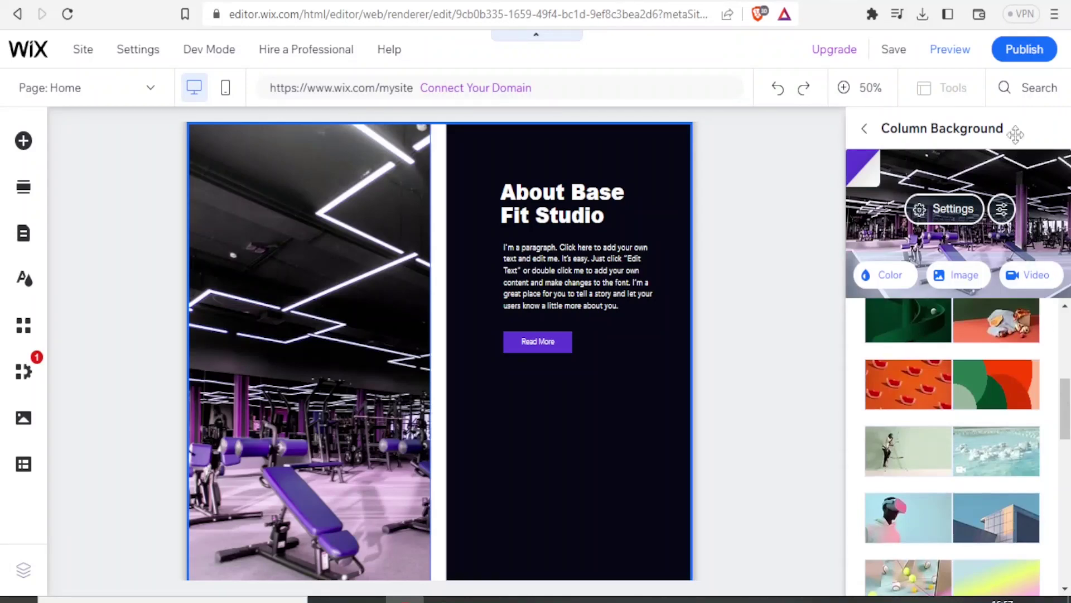
pyautogui.click(1007, 92)
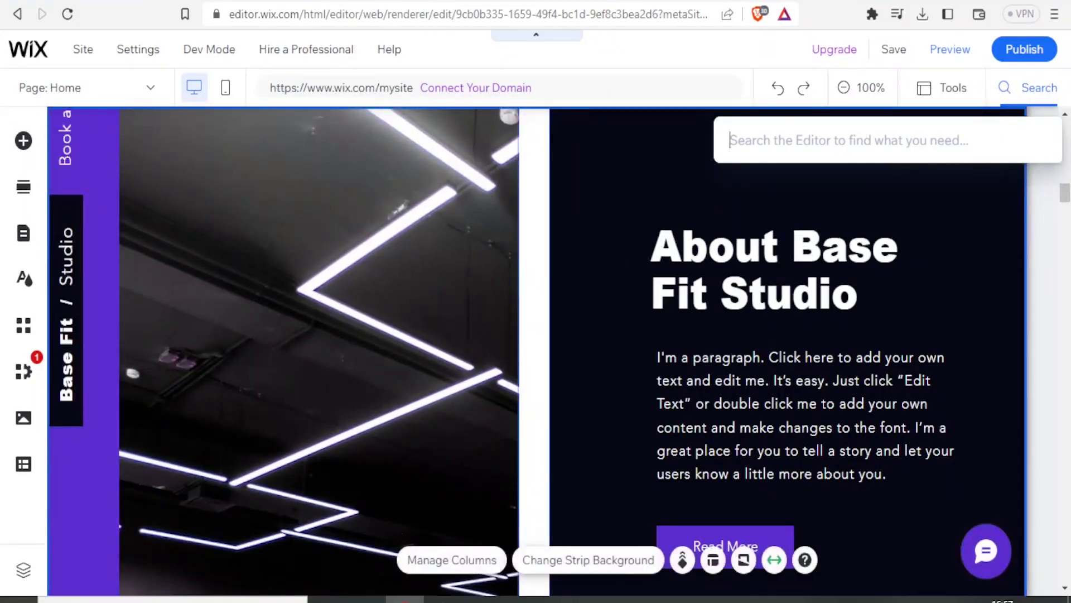
pyautogui.click(1066, 187)
pyautogui.moveTo(1066, 190); pyautogui.dragTo(1062, 116)
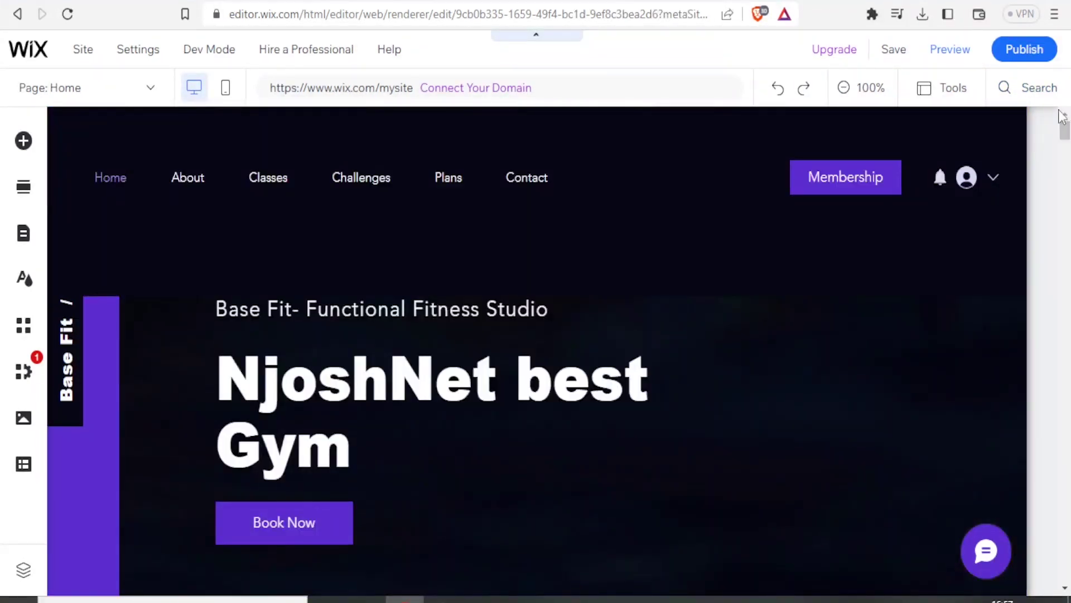
pyautogui.click(852, 221)
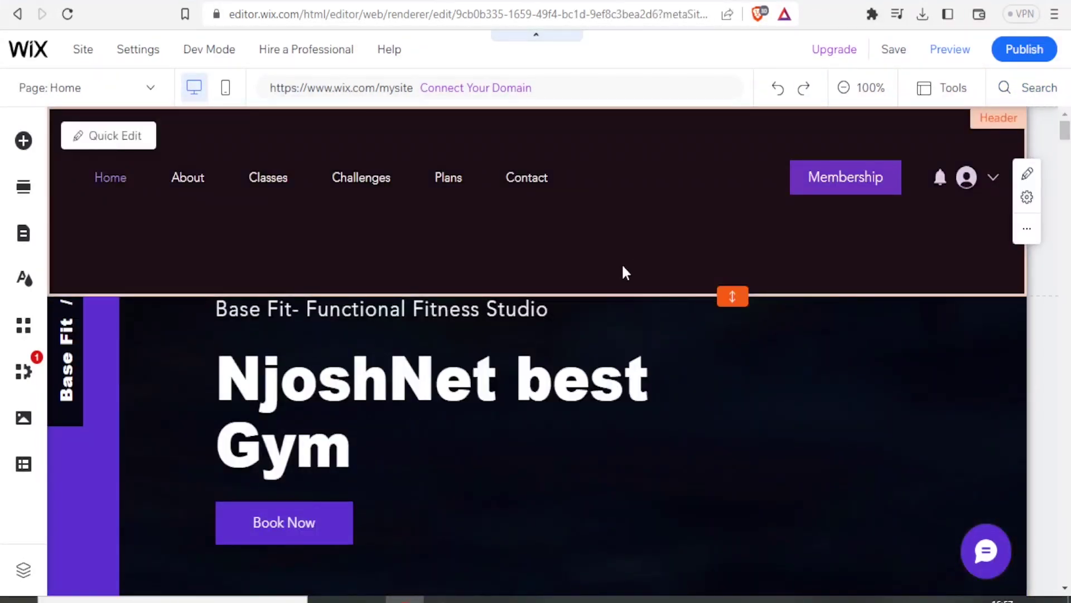
# Examine the element categories that can be added to the page, including the Bookings elements such as Book Button, Weekly Timetable and Staff Members
pyautogui.click(22, 142)
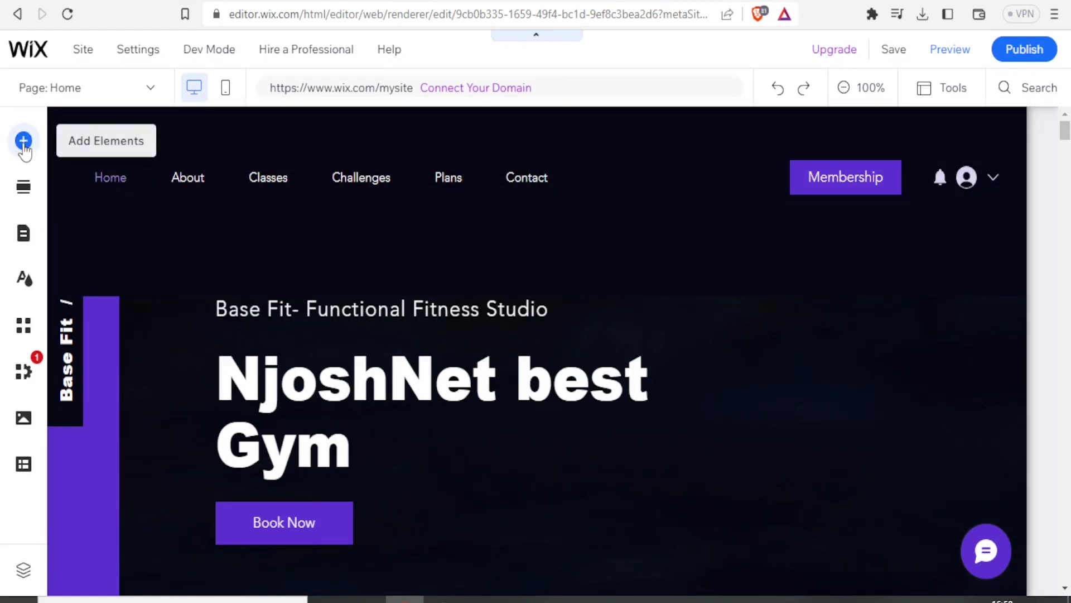
pyautogui.click(23, 144)
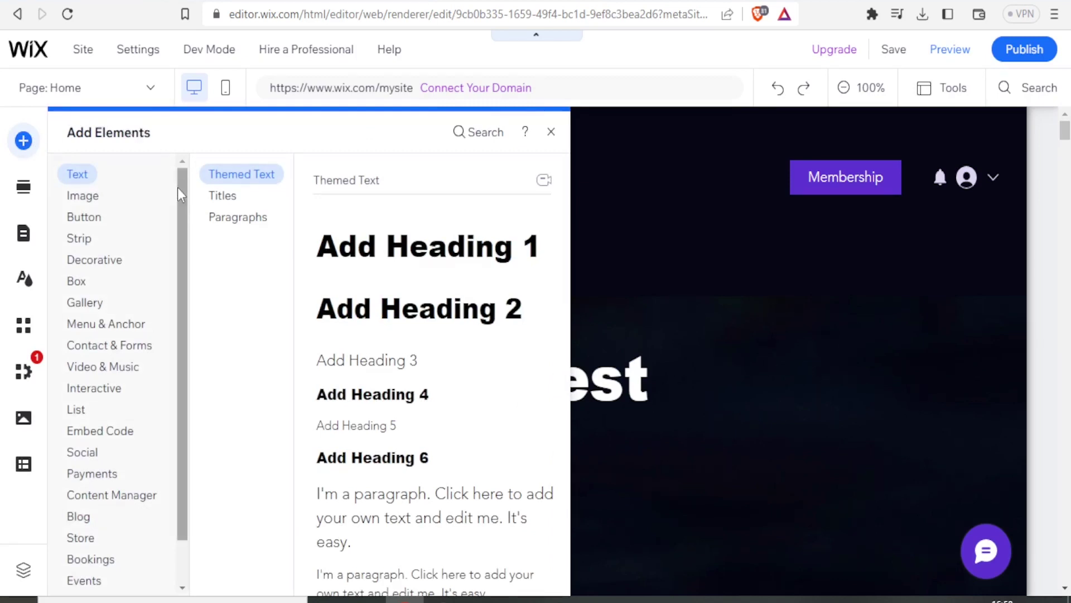
pyautogui.click(102, 202)
pyautogui.click(104, 216)
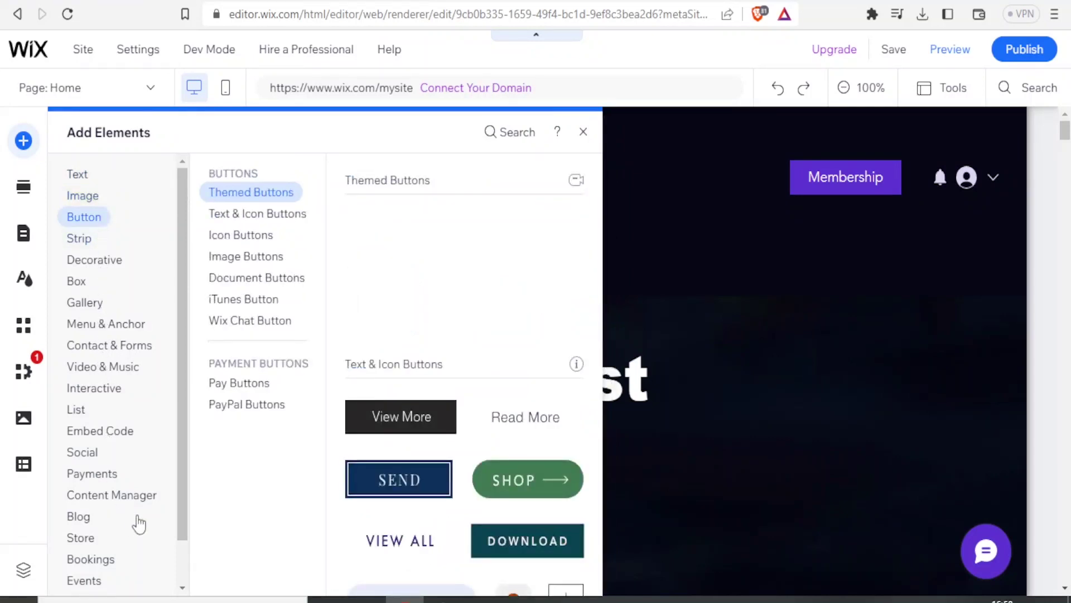
pyautogui.moveTo(182, 485); pyautogui.dragTo(182, 560)
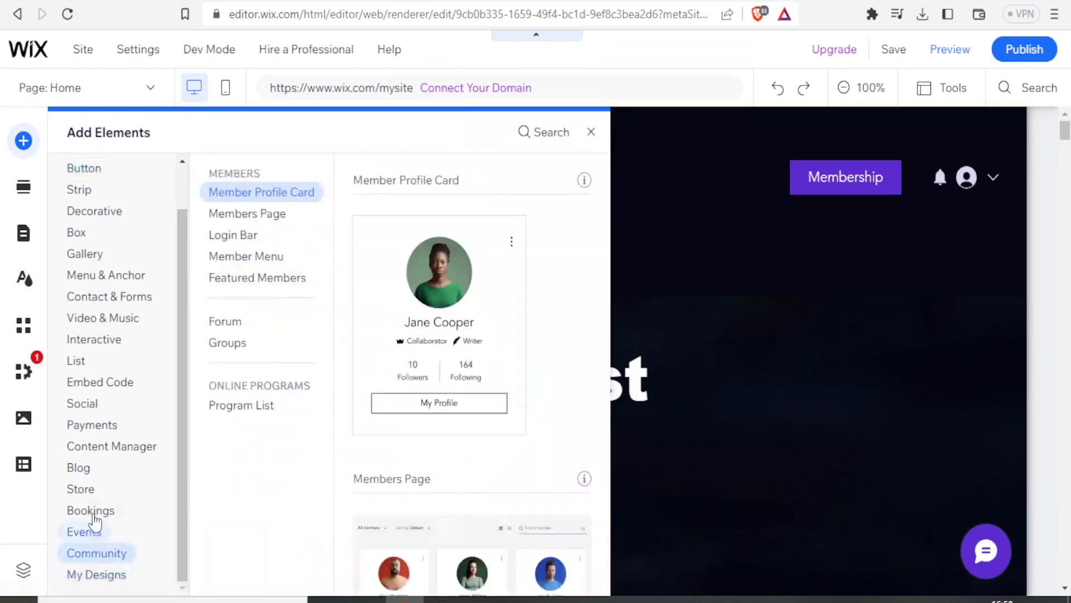
pyautogui.moveTo(92, 512)
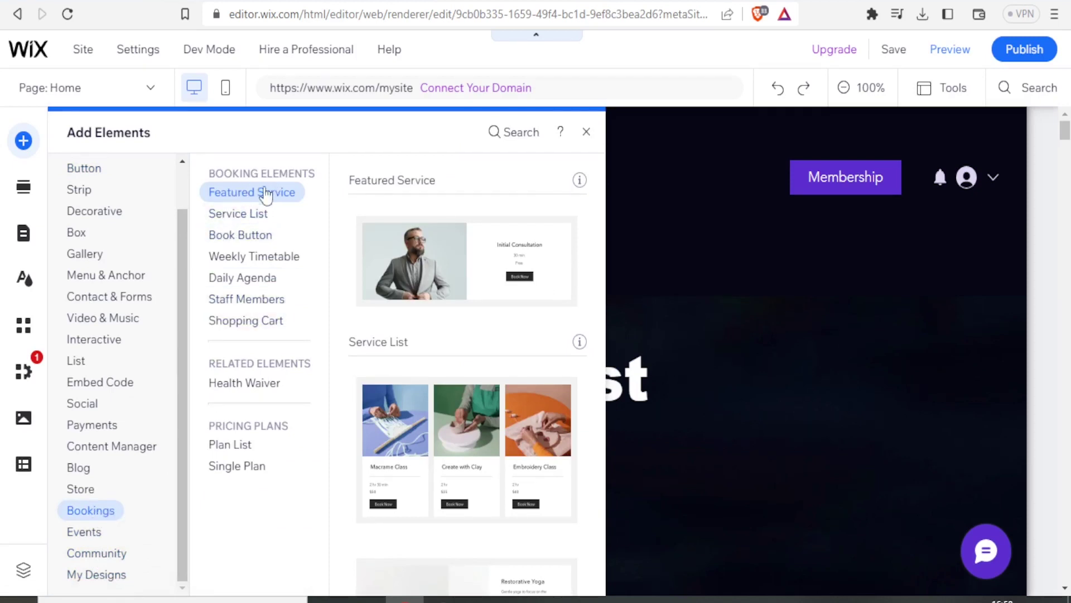
pyautogui.click(250, 215)
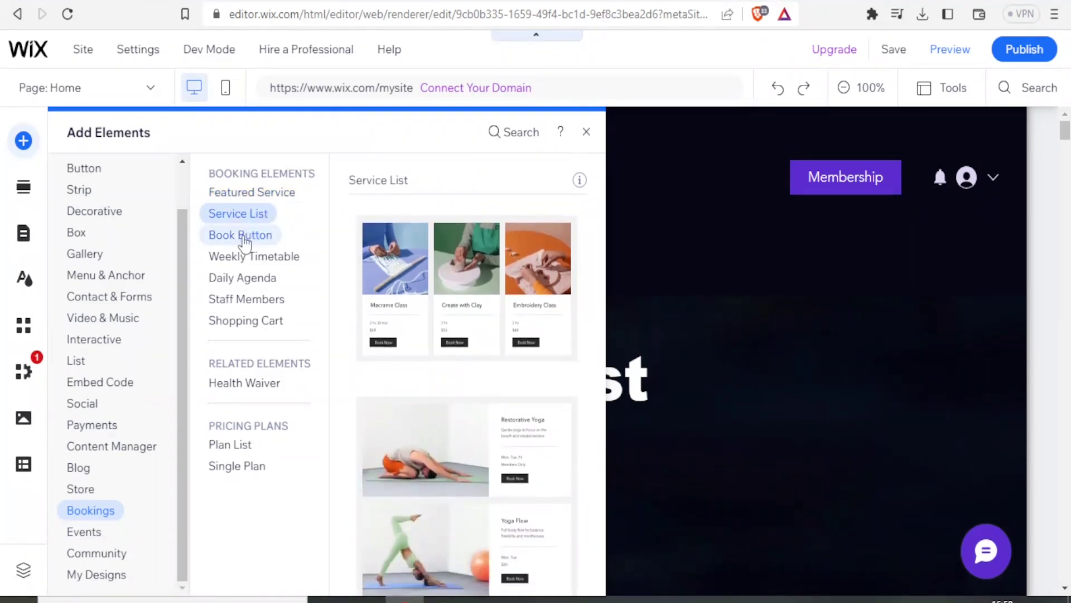
pyautogui.click(245, 238)
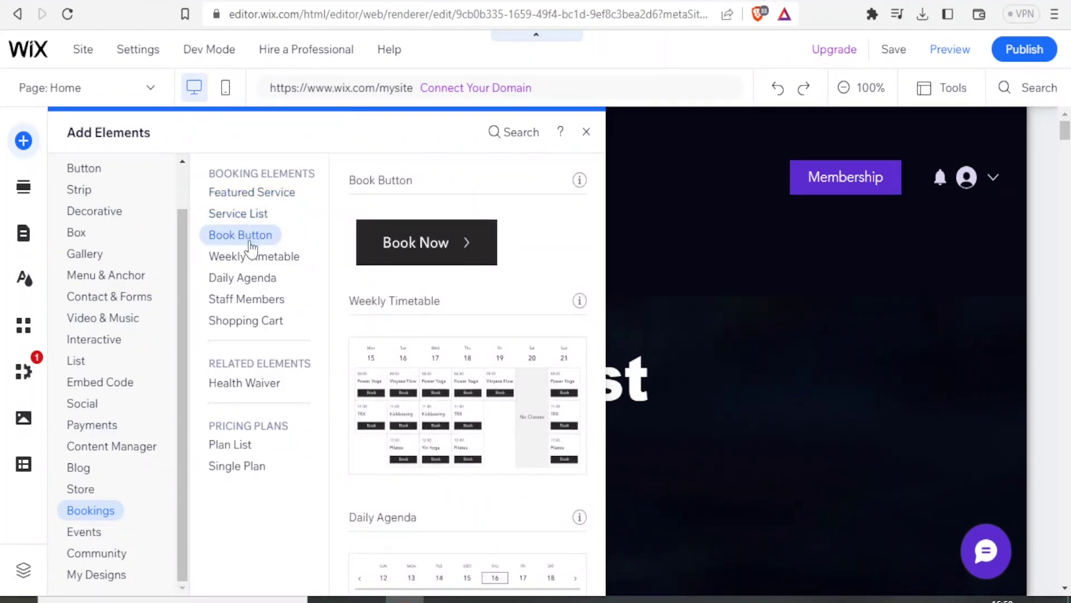
pyautogui.click(258, 256)
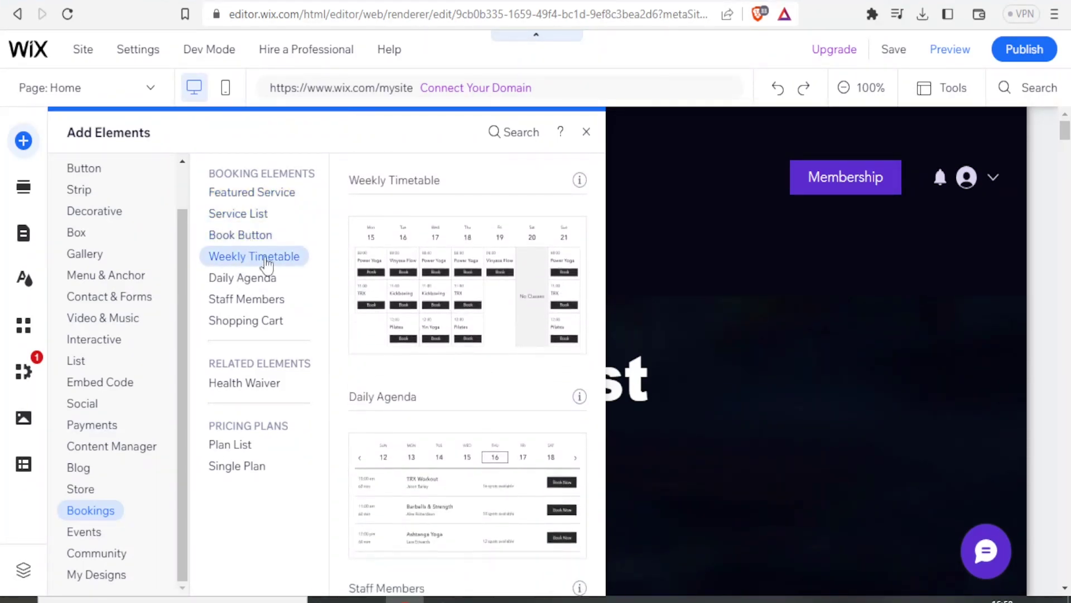
pyautogui.click(261, 282)
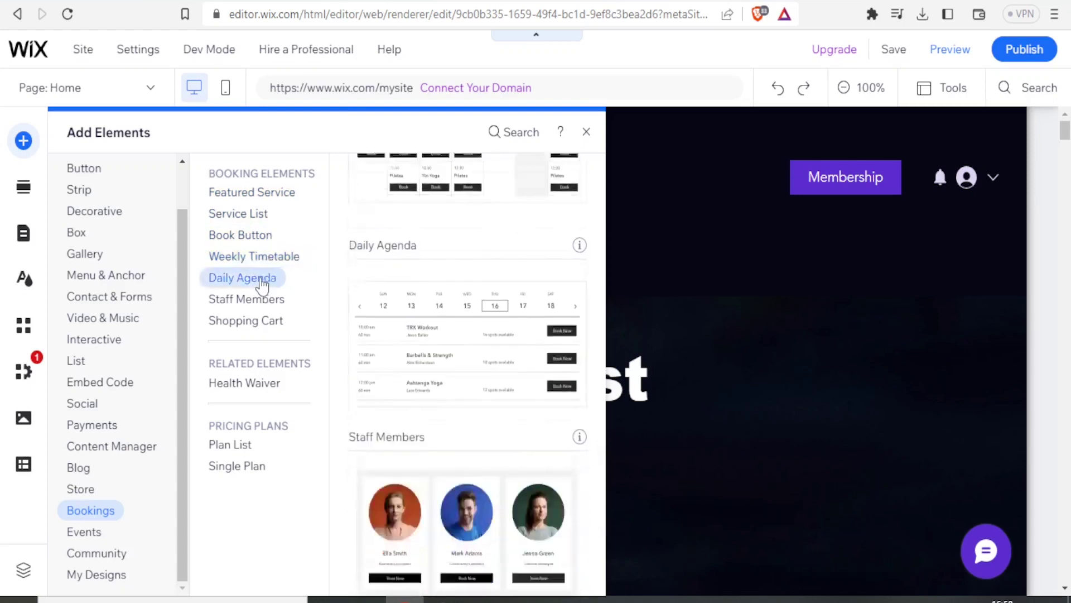
pyautogui.click(260, 301)
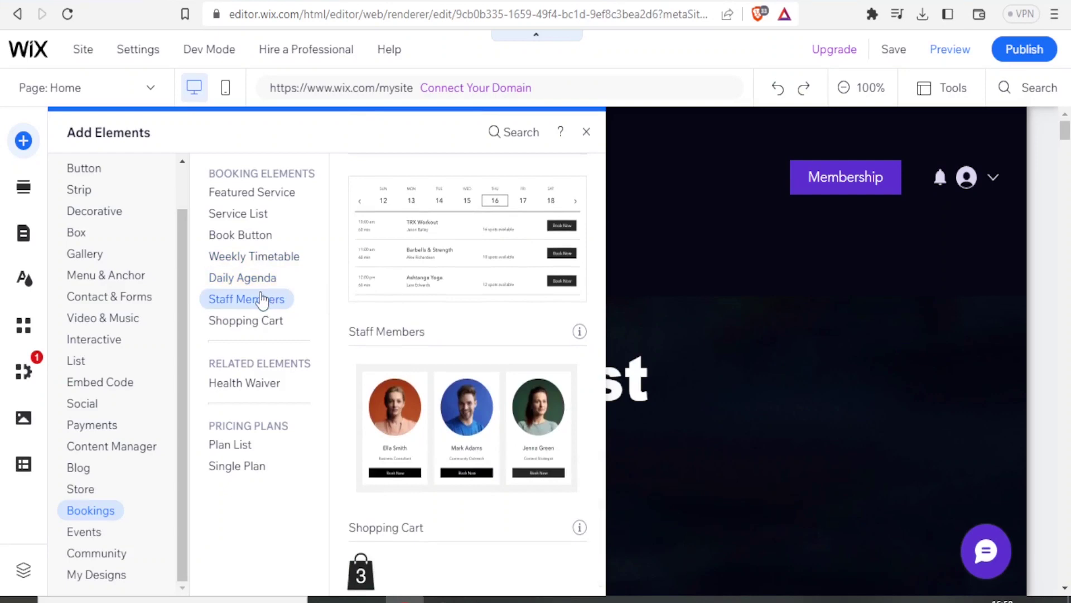
pyautogui.click(254, 326)
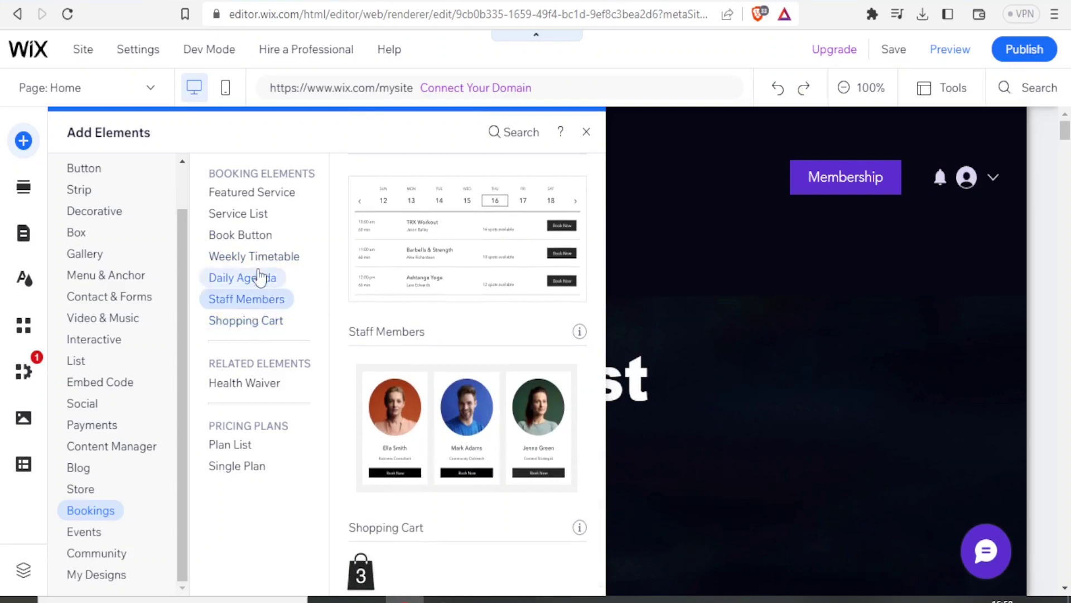
# Add the Bookings Service List layout with large photos beside the service details to the Welcome section, below the Book Now button
pyautogui.click(256, 220)
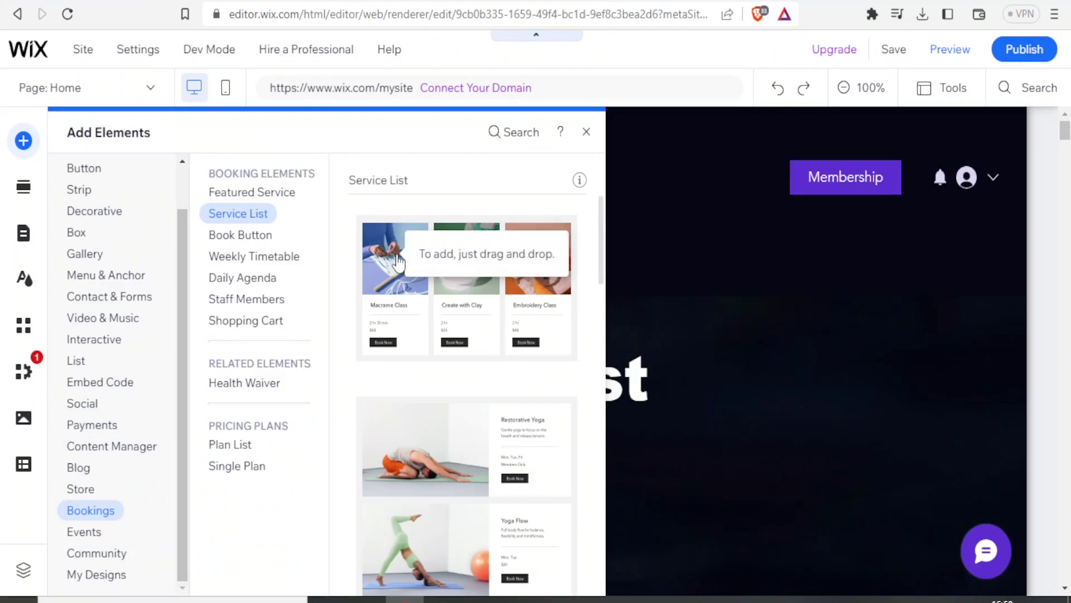
pyautogui.moveTo(427, 452); pyautogui.dragTo(392, 395)
pyautogui.scroll(-6, 378, 438)
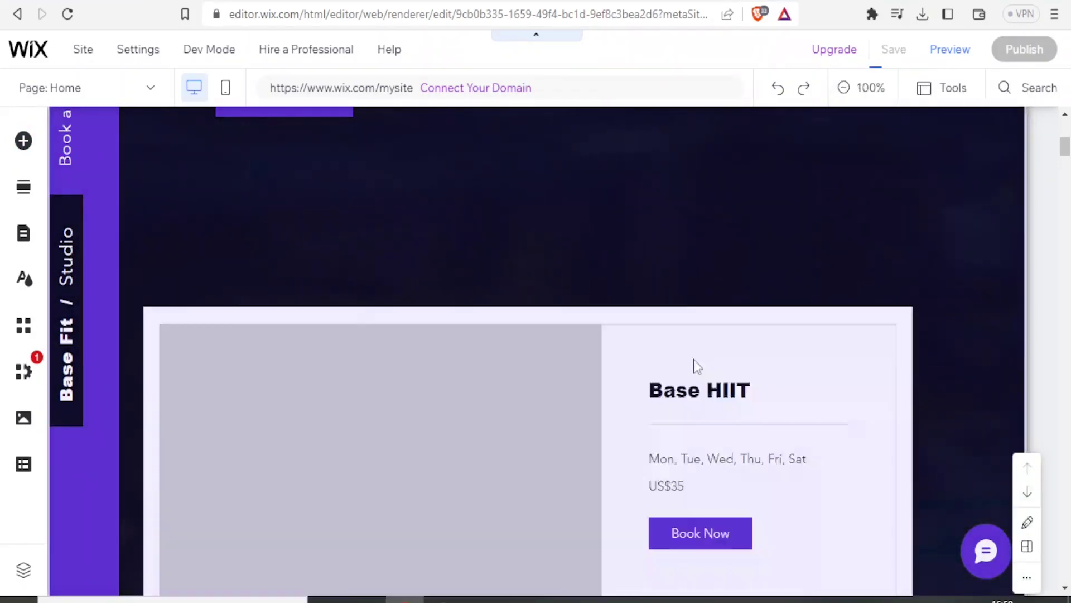
pyautogui.moveTo(1065, 148)
pyautogui.mouseDown()
pyautogui.moveTo(1064, 192)
pyautogui.moveTo(1062, 156)
pyautogui.mouseUp()
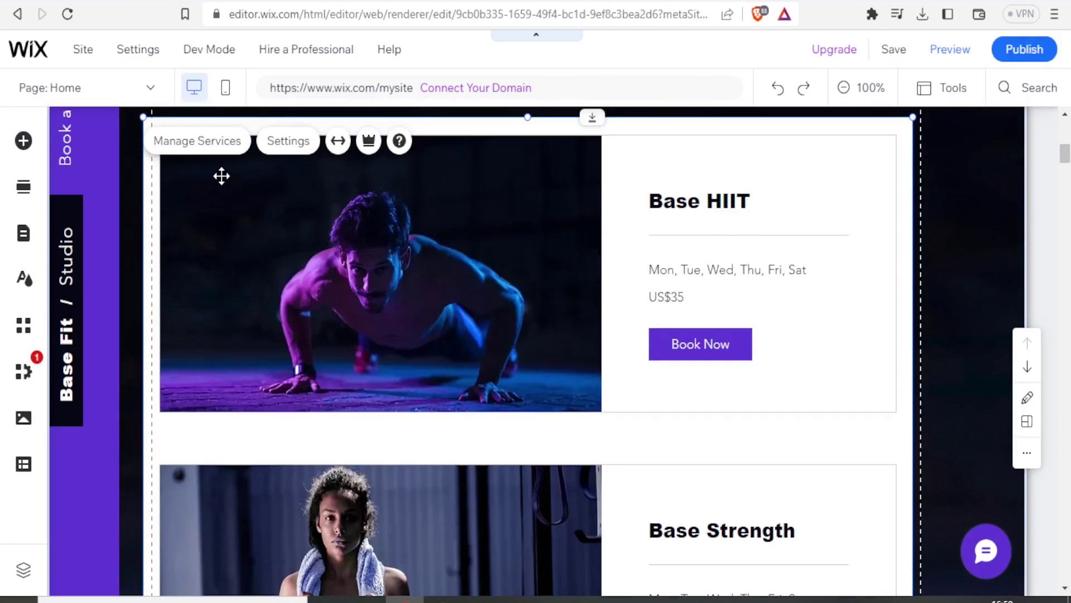
# Open the management page for the booking services and review the existing service list
pyautogui.click(211, 146)
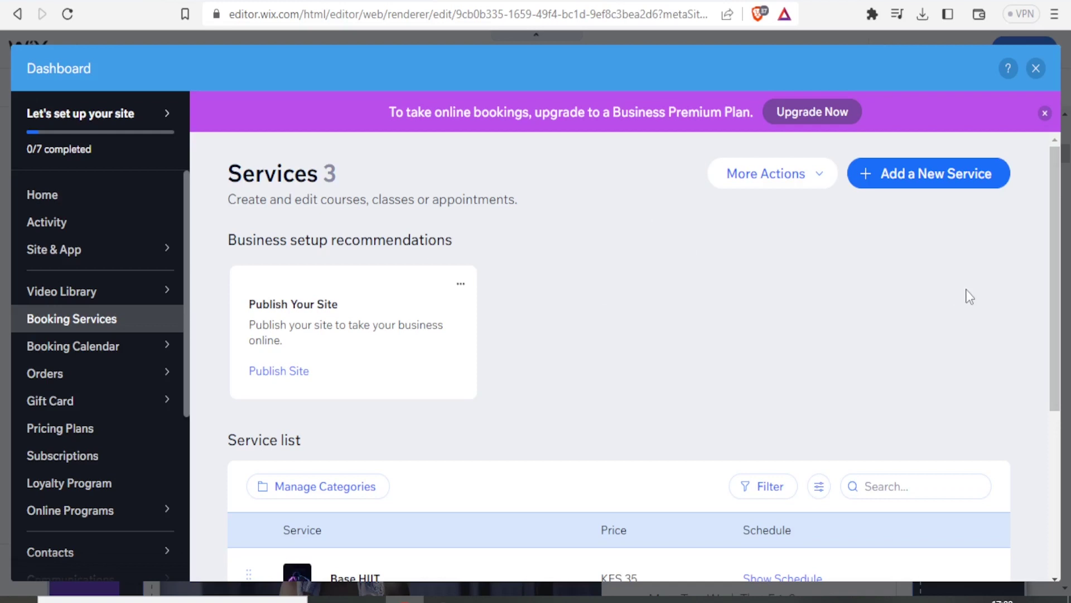
pyautogui.moveTo(1059, 199); pyautogui.dragTo(1041, 294)
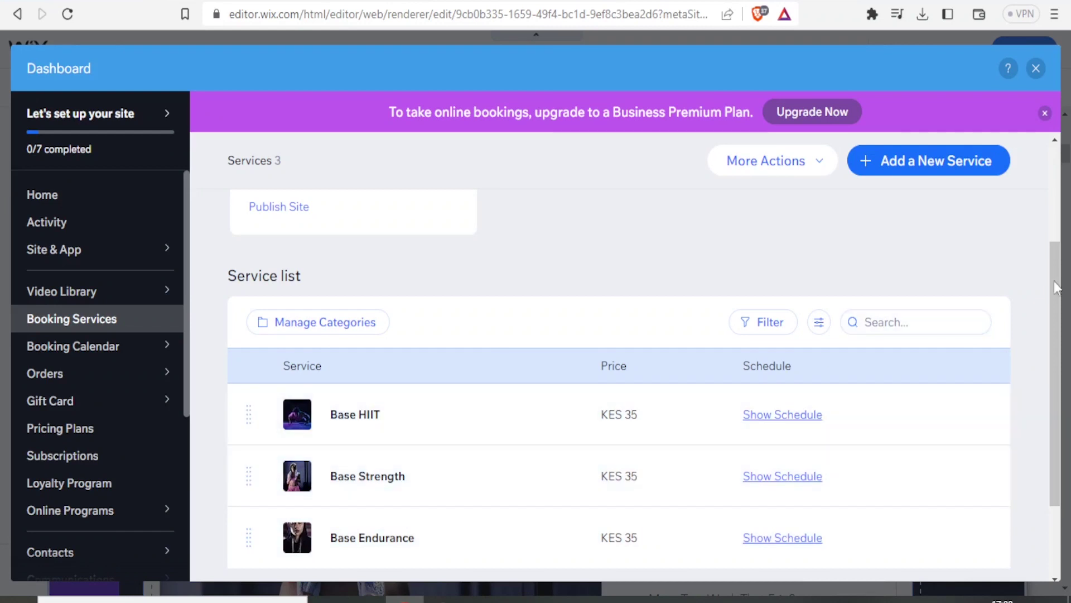
pyautogui.scroll(3, 1057, 297)
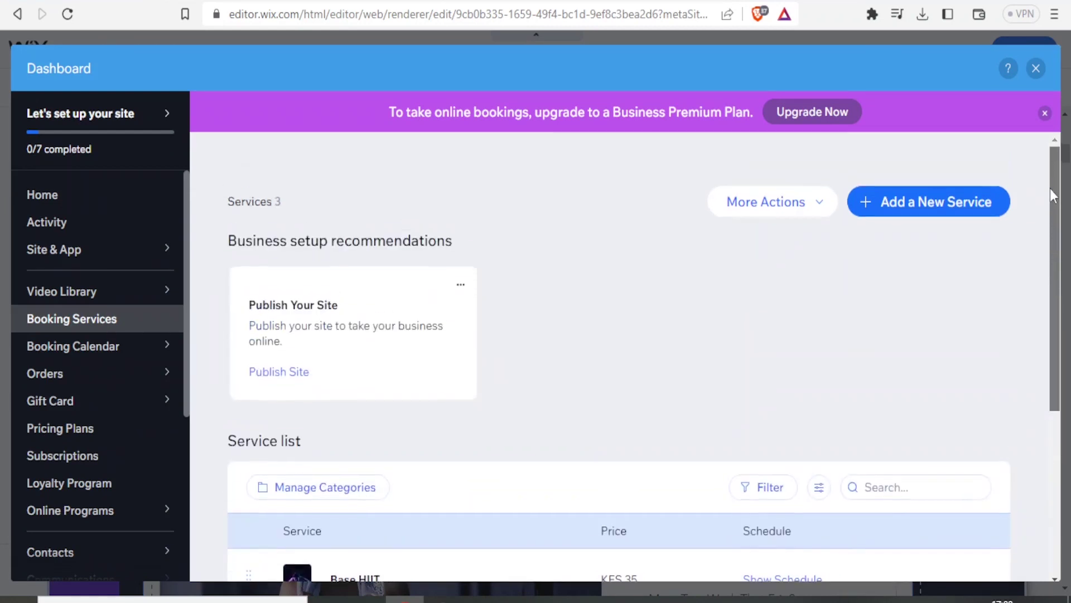
# Start adding a new service from the Open Gym appointment template suggested for the Gym business type
pyautogui.click(948, 177)
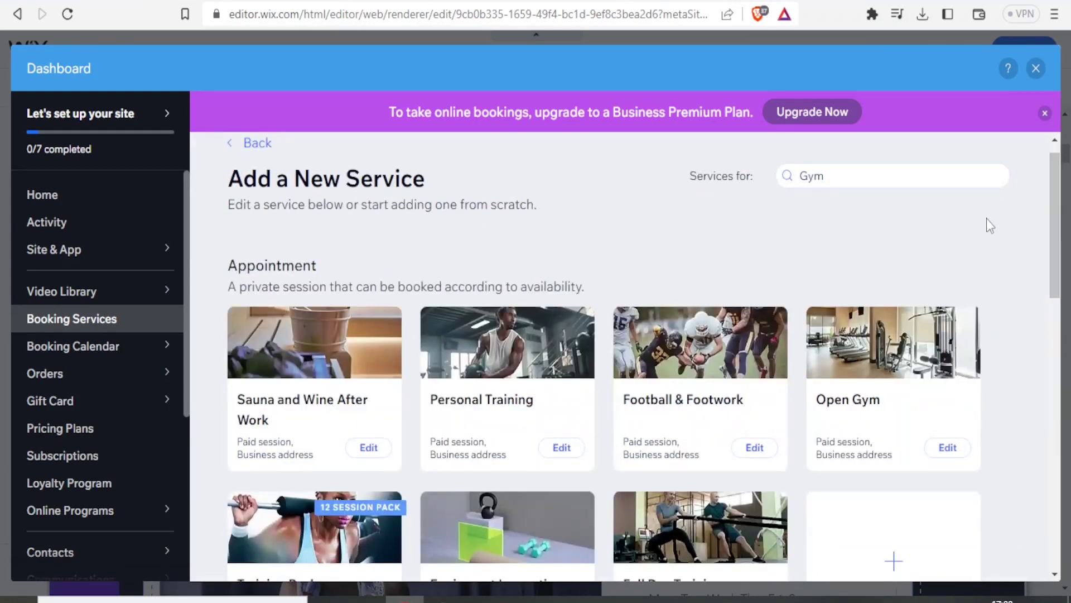
pyautogui.click(845, 174)
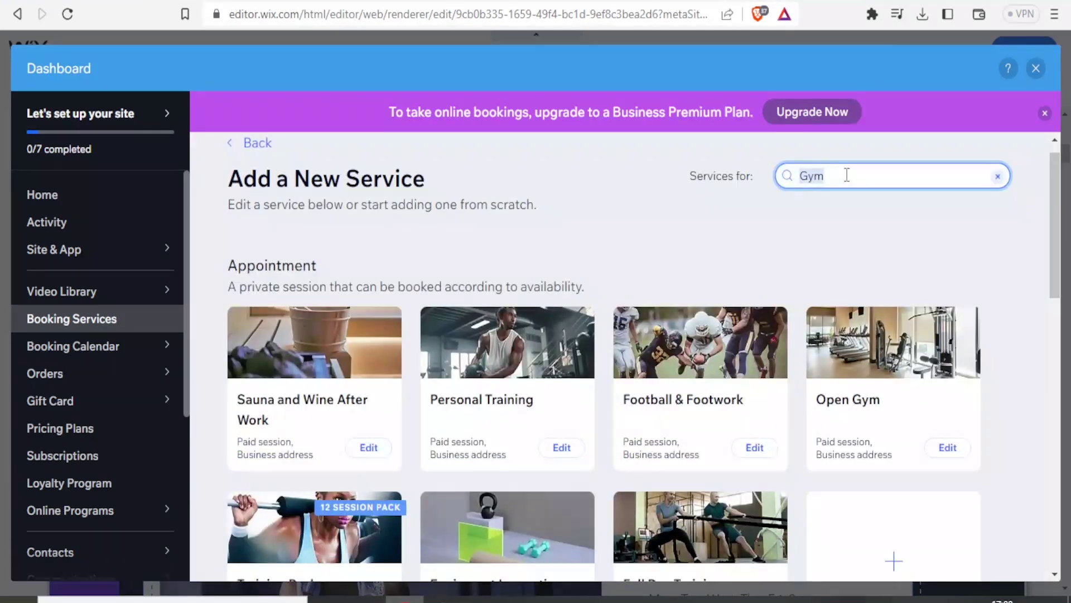
pyautogui.click(847, 175)
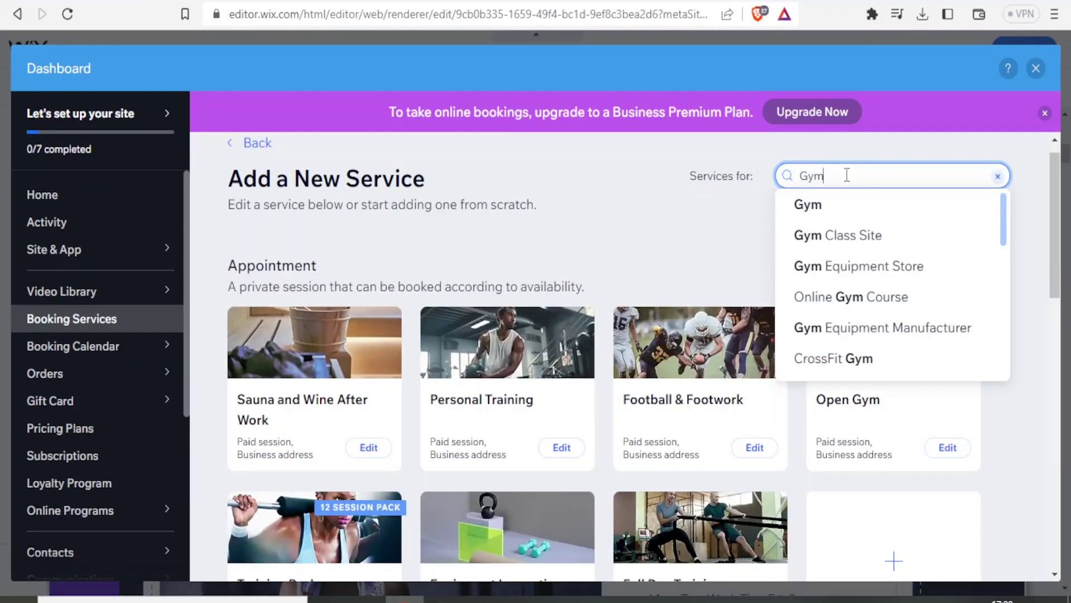
pyautogui.click(819, 213)
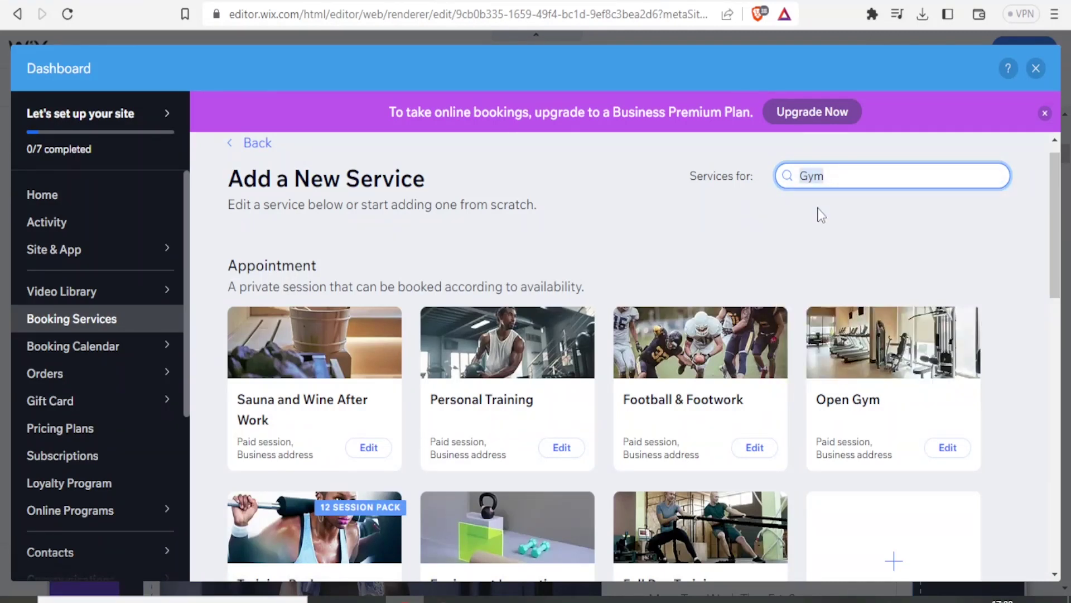
pyautogui.scroll(-1, 820, 215)
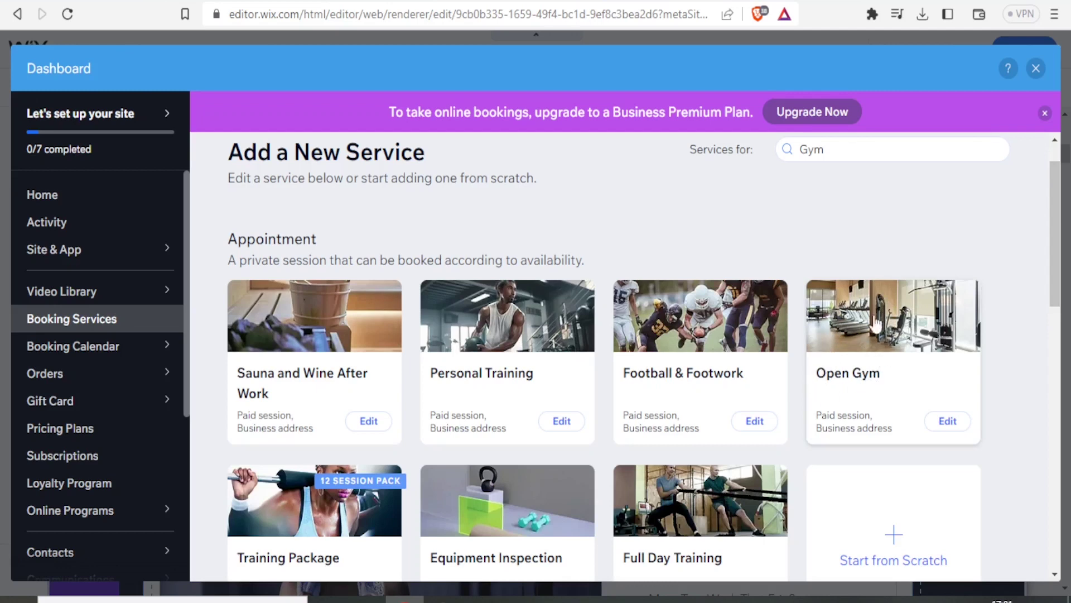
pyautogui.click(952, 428)
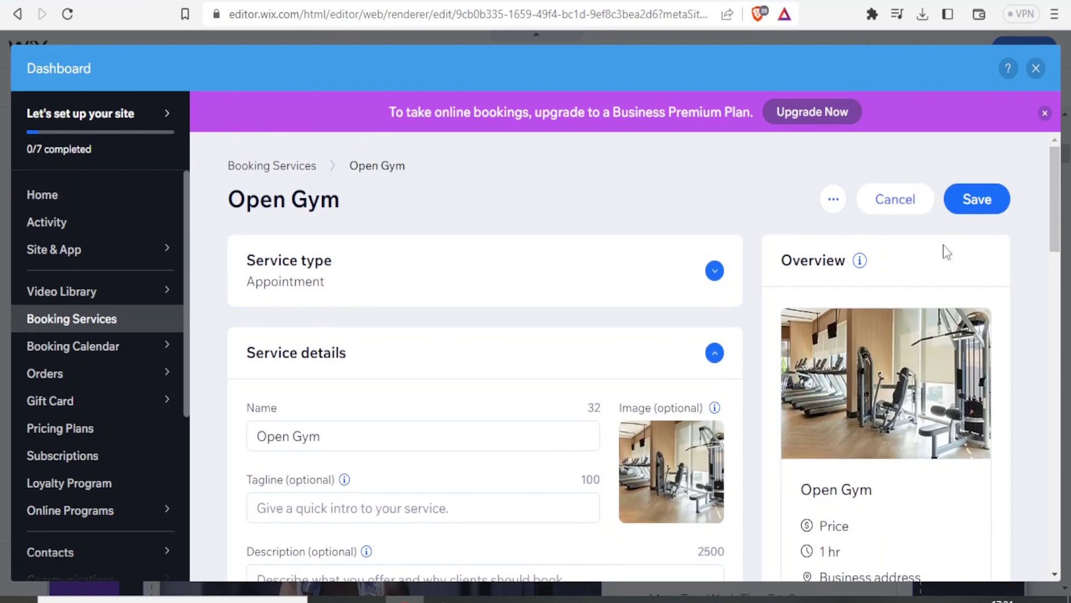
# Name the new service "Private session" and set its service type to Class
pyautogui.tripleClick(424, 443)
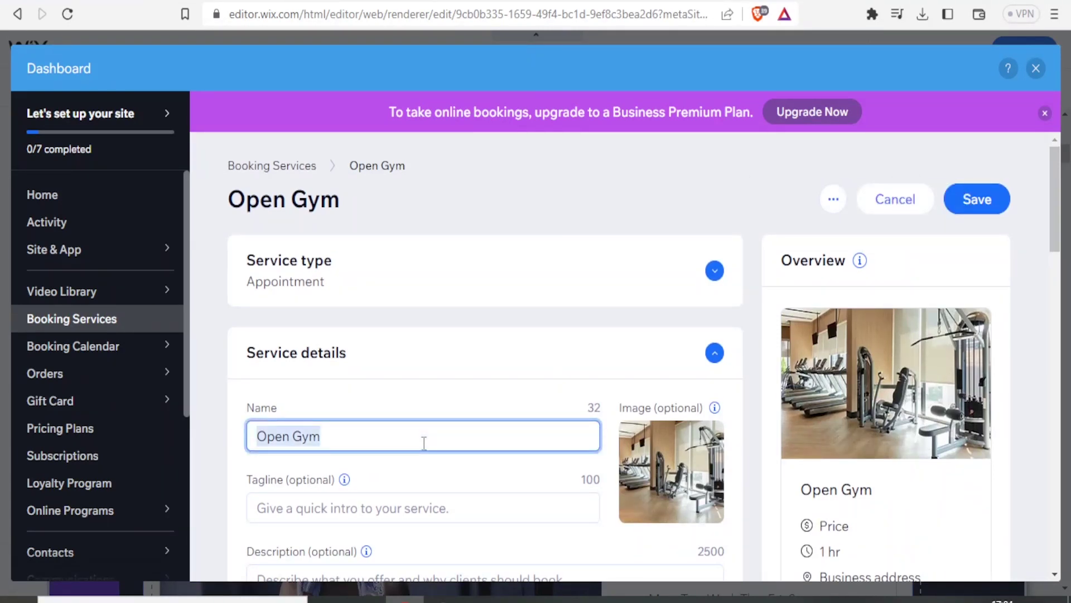
pyautogui.write('Priva')
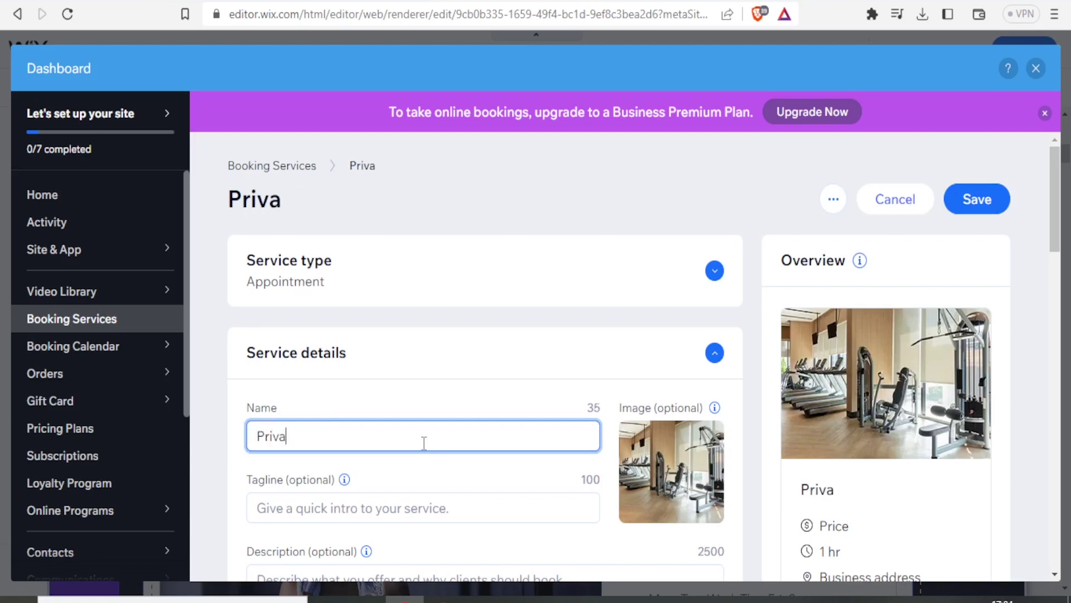
pyautogui.write('te sess')
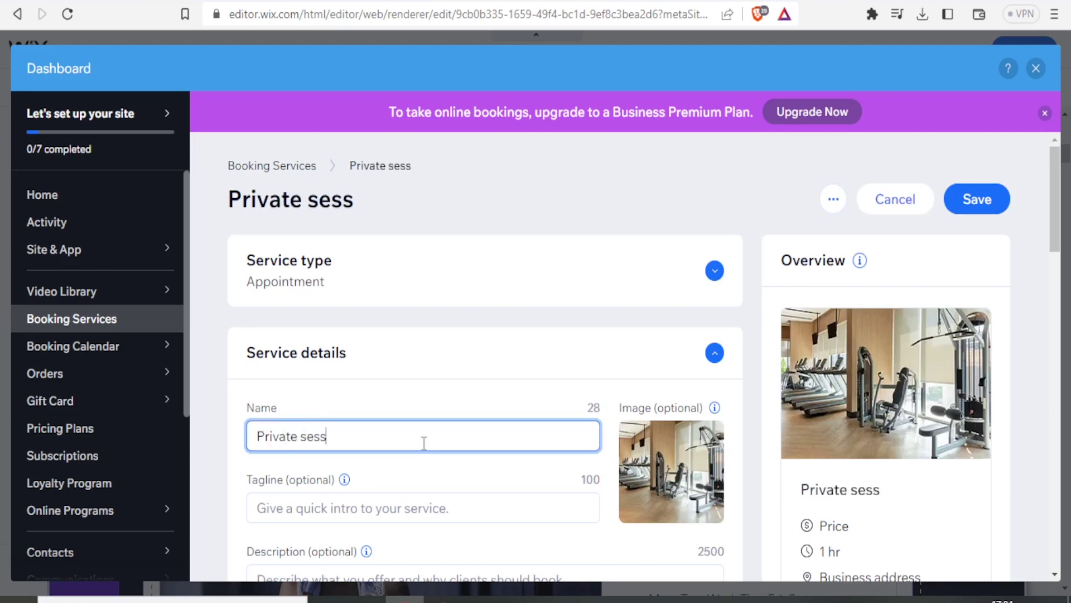
pyautogui.write('ion')
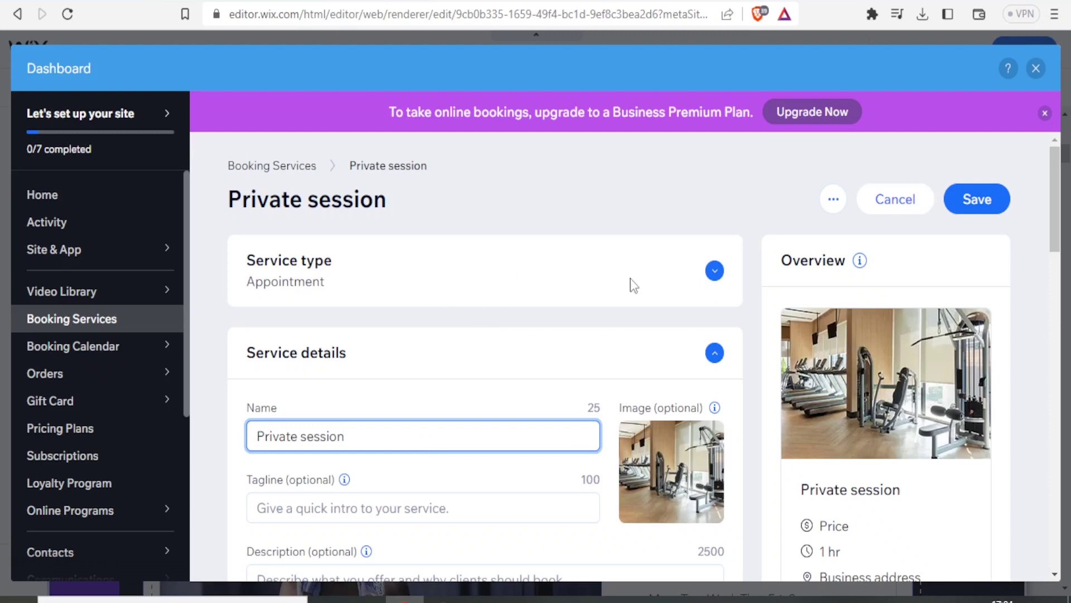
pyautogui.click(714, 273)
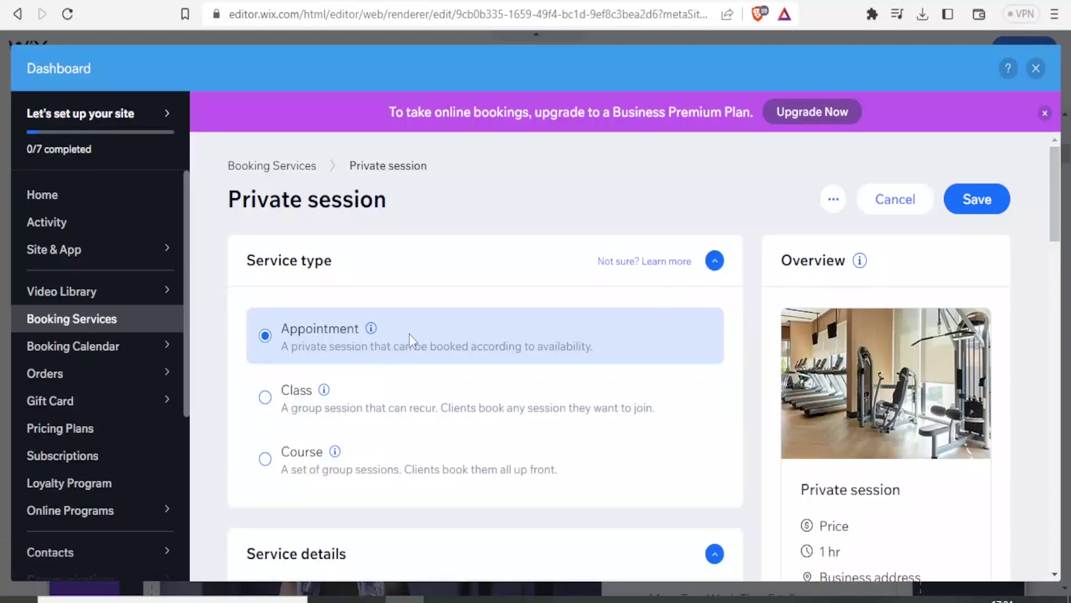
pyautogui.click(266, 397)
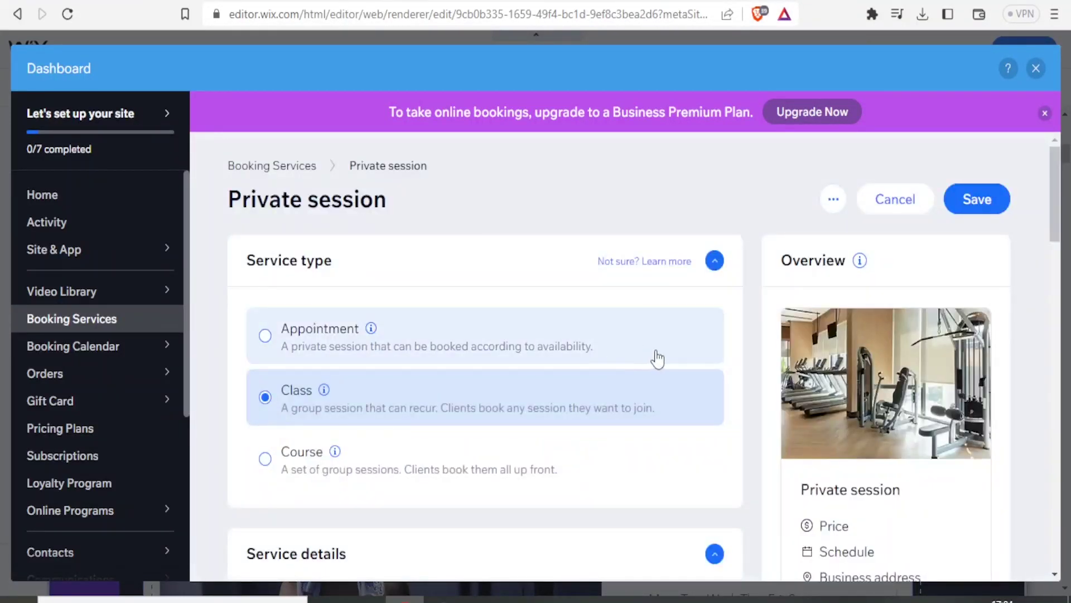
# Set the service's maximum number of participants to 5
pyautogui.moveTo(1055, 177); pyautogui.dragTo(1049, 256)
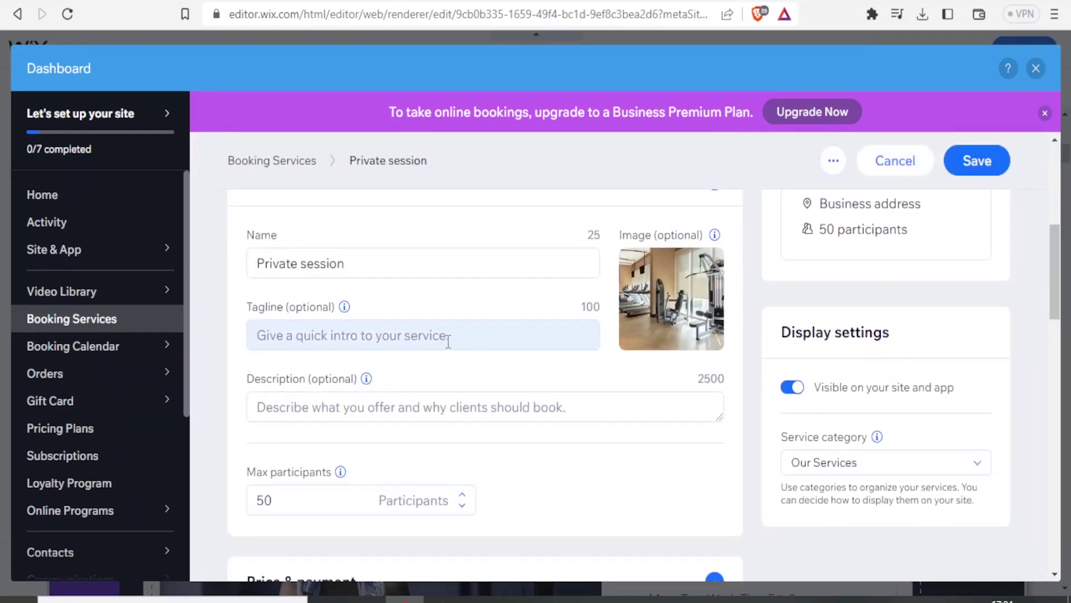
pyautogui.click(484, 340)
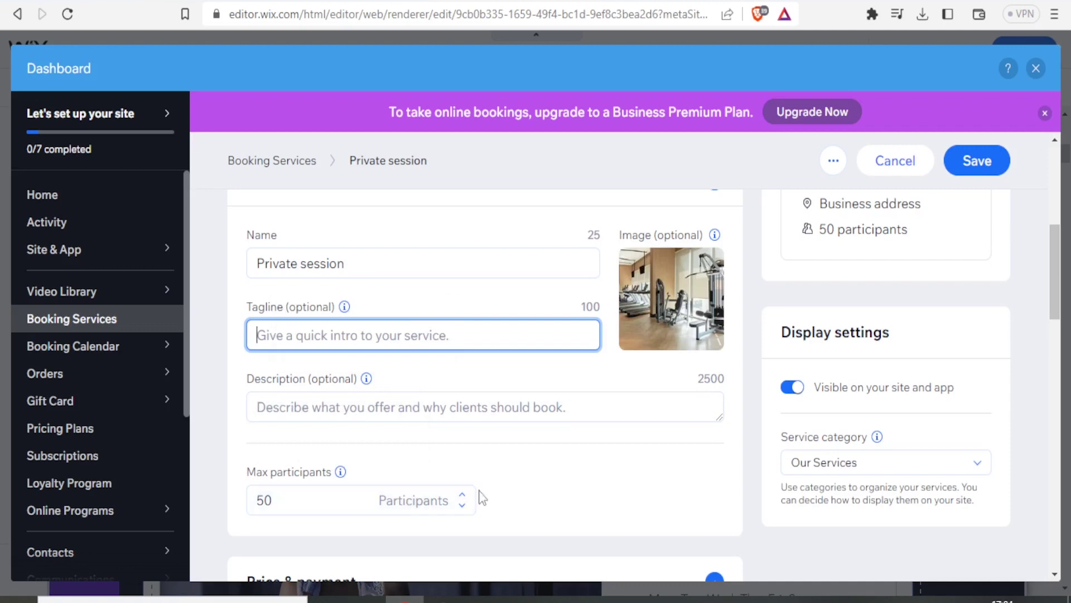
pyautogui.click(463, 508)
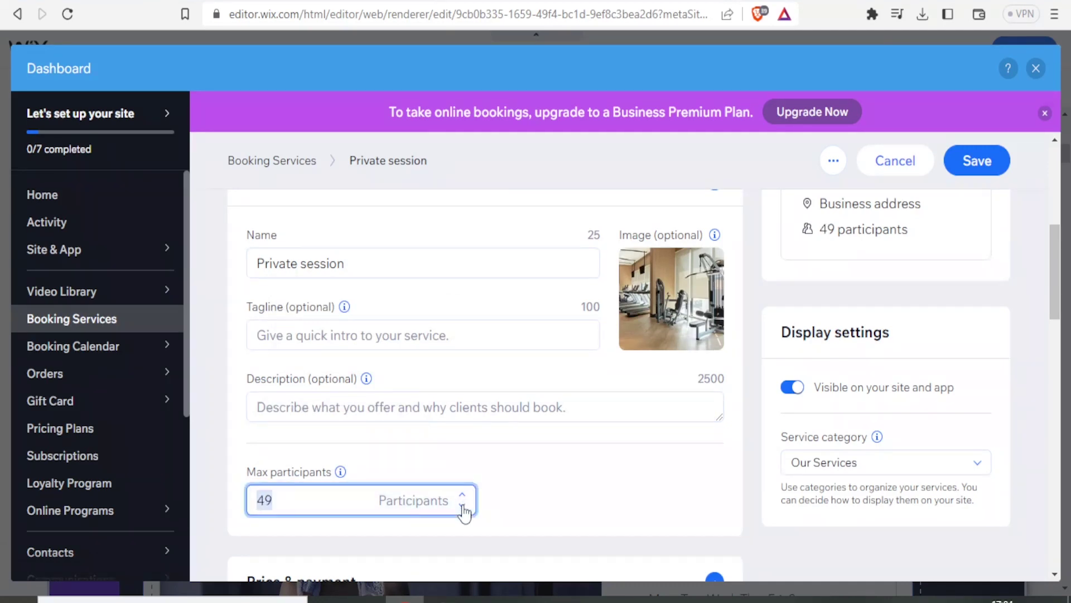
pyautogui.write('5')
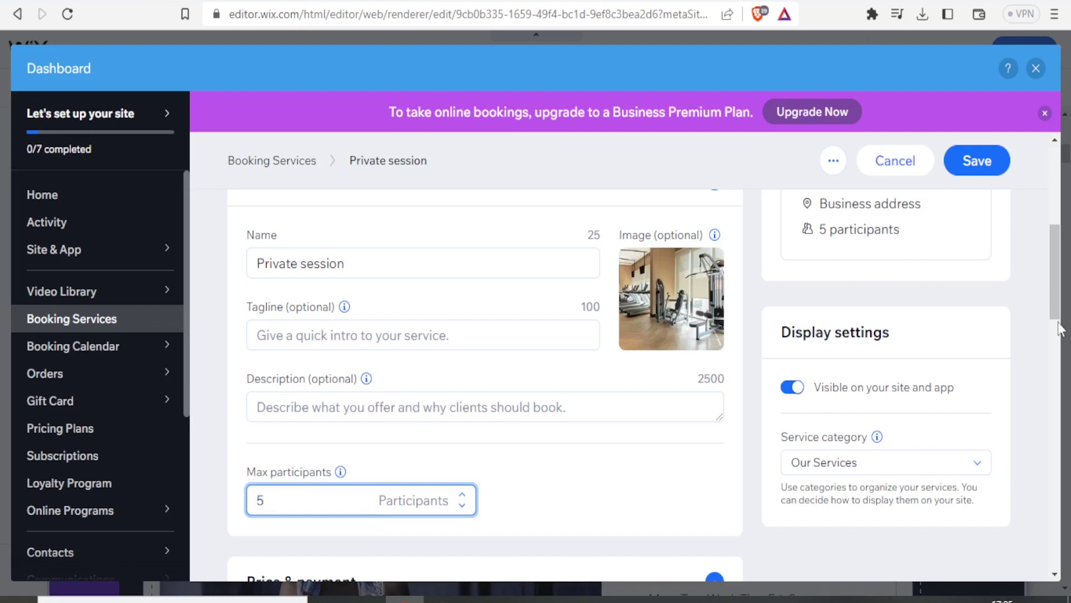
# Set a fixed price of KSh 15000 per session for the service, keeping the per-session payment option
pyautogui.moveTo(1058, 306); pyautogui.dragTo(1052, 351)
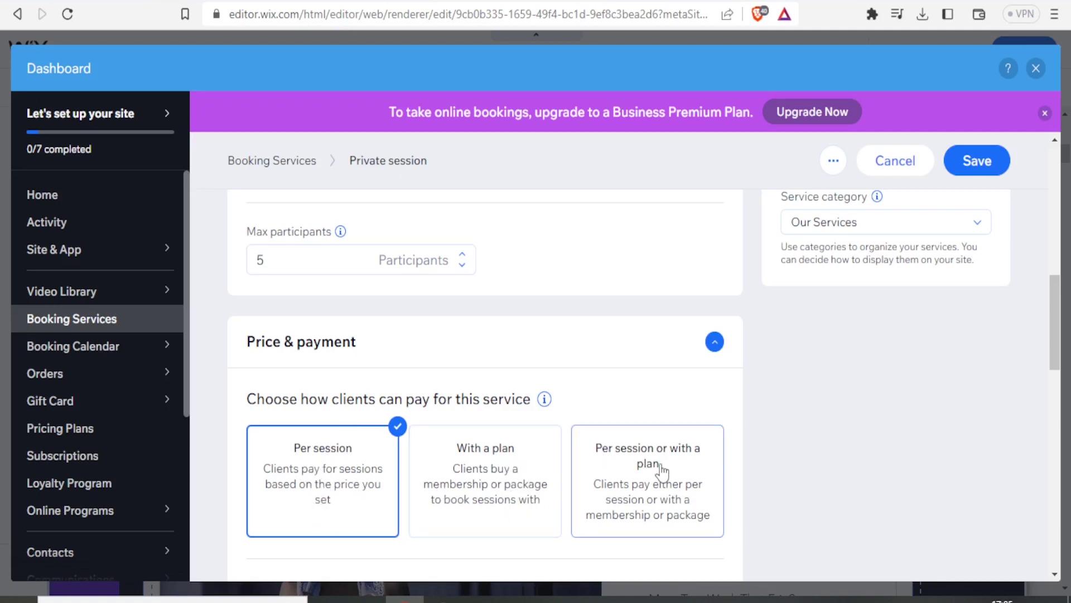
pyautogui.scroll(-5, 421, 360)
pyautogui.click(422, 358)
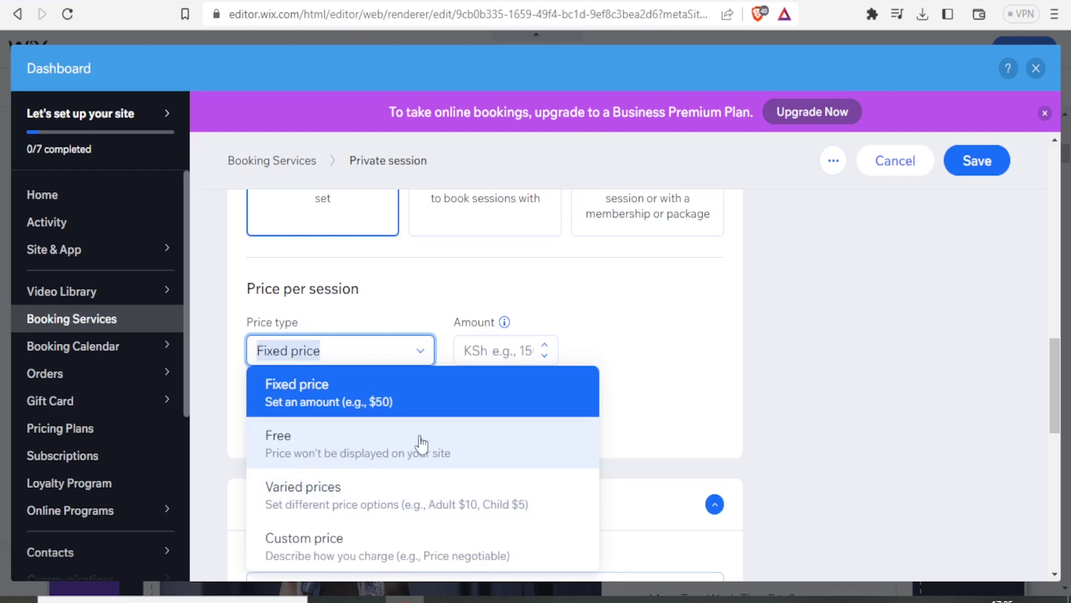
pyautogui.click(364, 353)
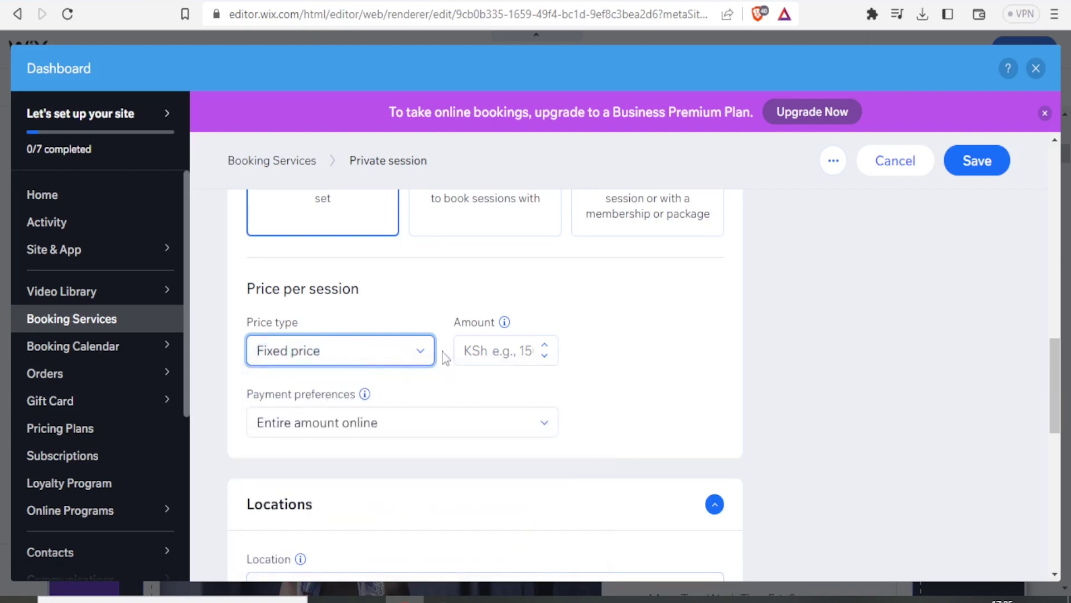
pyautogui.click(541, 357)
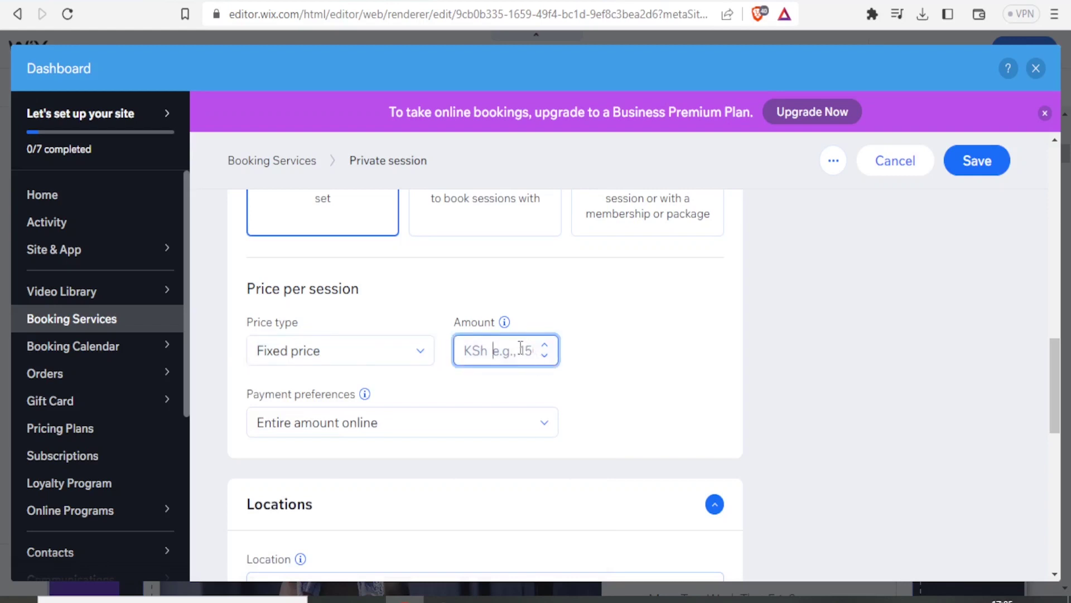
pyautogui.write('15000')
# Rename the service "Njosh Gym Private session", save it and dismiss the premium plan upgrade offer
pyautogui.moveTo(1057, 385); pyautogui.dragTo(1049, 227)
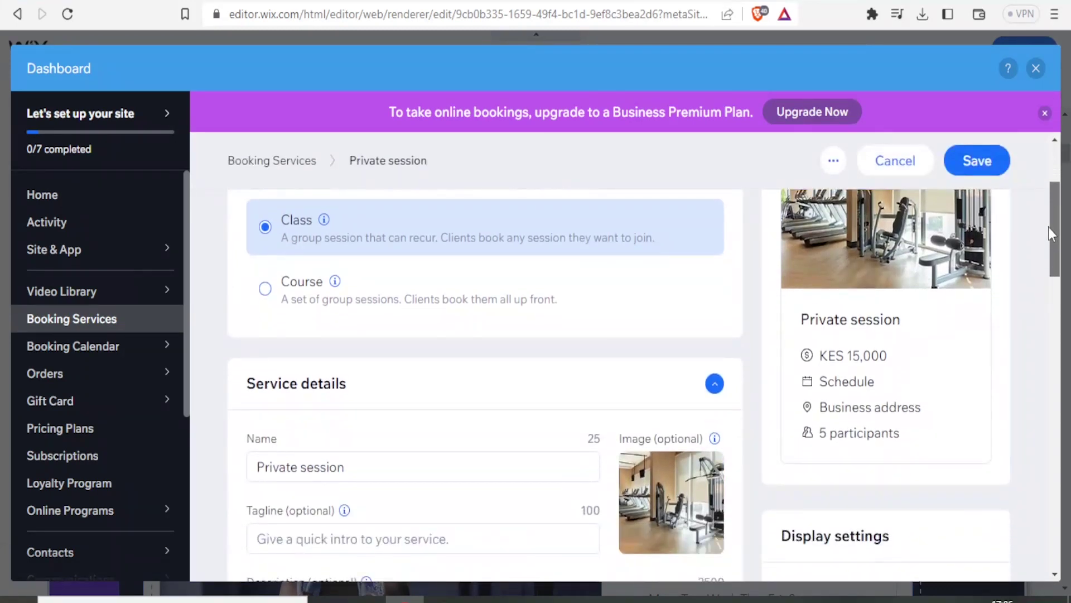
pyautogui.tripleClick(258, 467)
pyautogui.click(257, 468)
pyautogui.write('Njosh Gym')
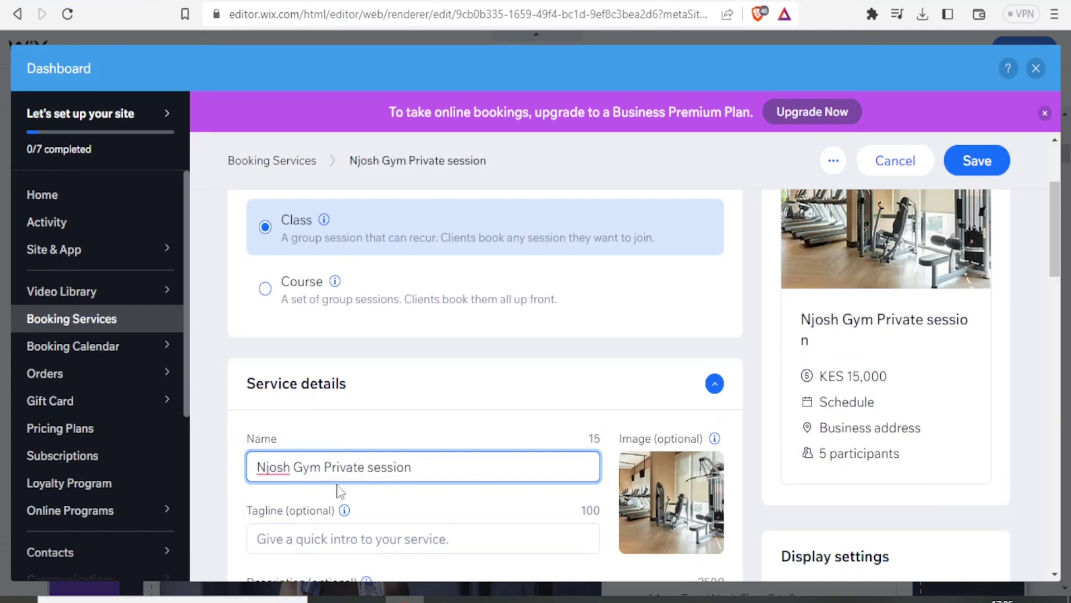
pyautogui.click(965, 164)
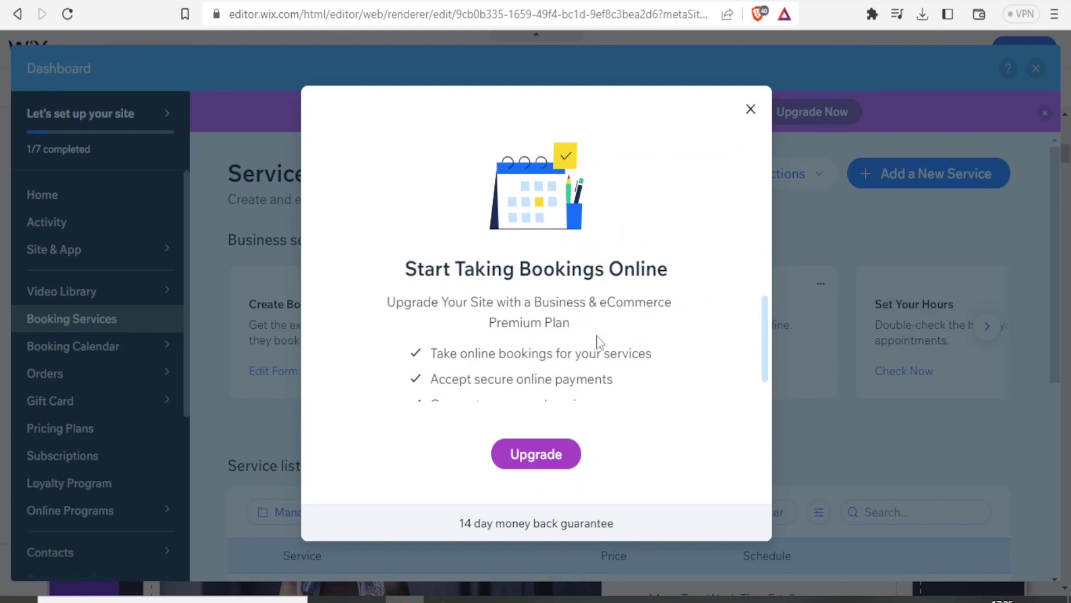
pyautogui.click(750, 110)
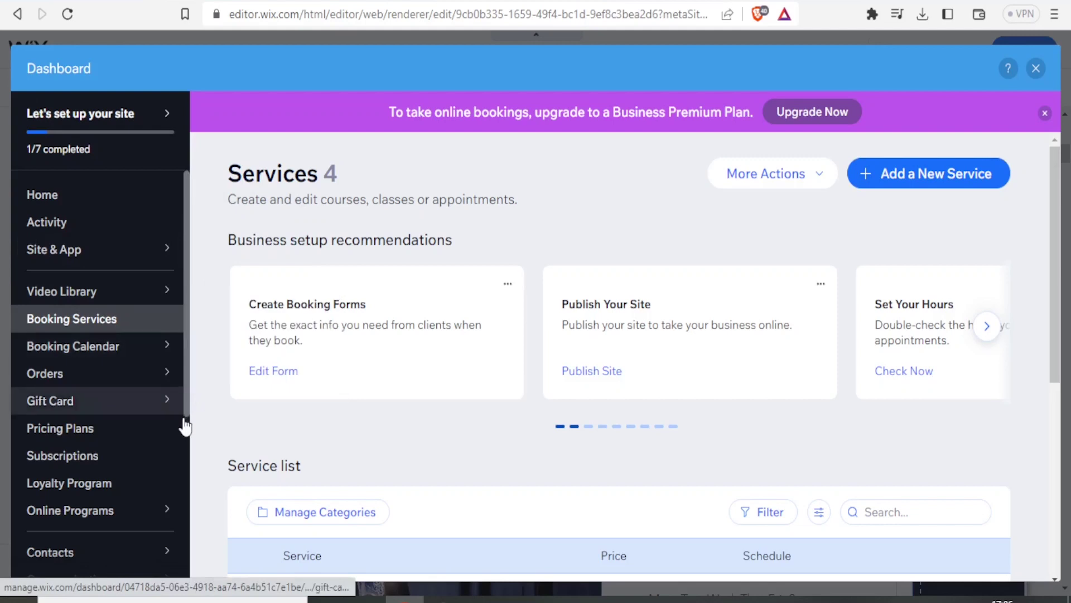
# Find Wix Bookings among the Wix Business Solutions in the app market and open the installed app
pyautogui.moveTo(82, 256)
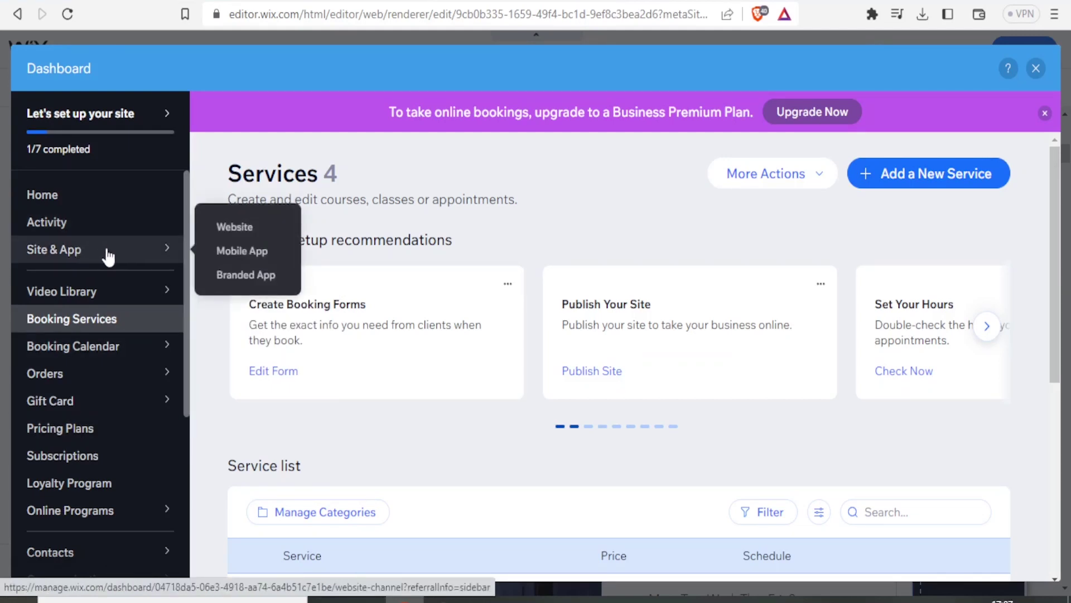
pyautogui.click(150, 257)
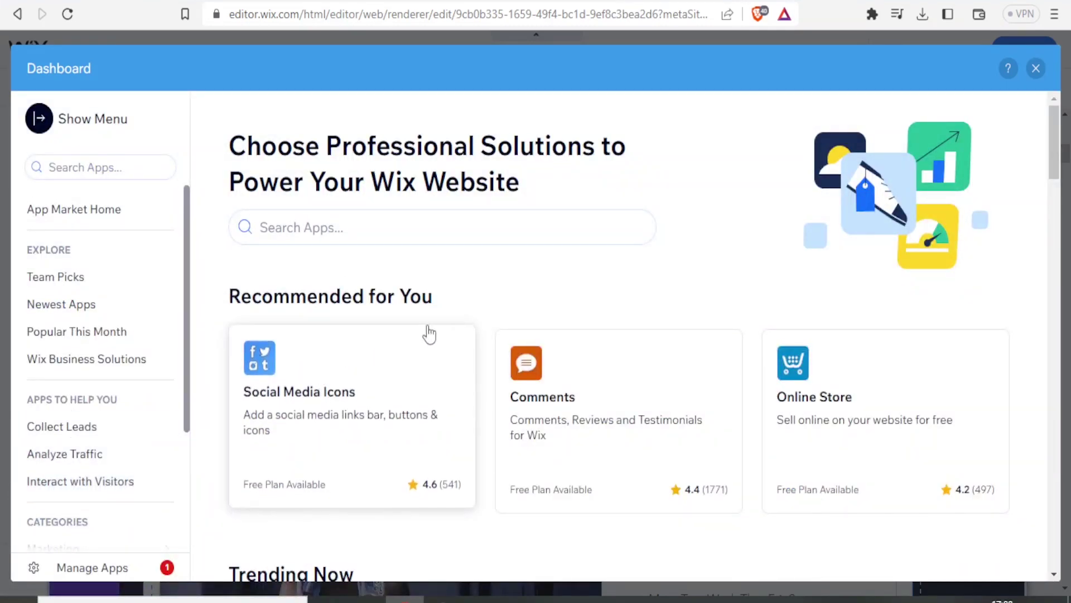
pyautogui.moveTo(1051, 137); pyautogui.dragTo(1049, 255)
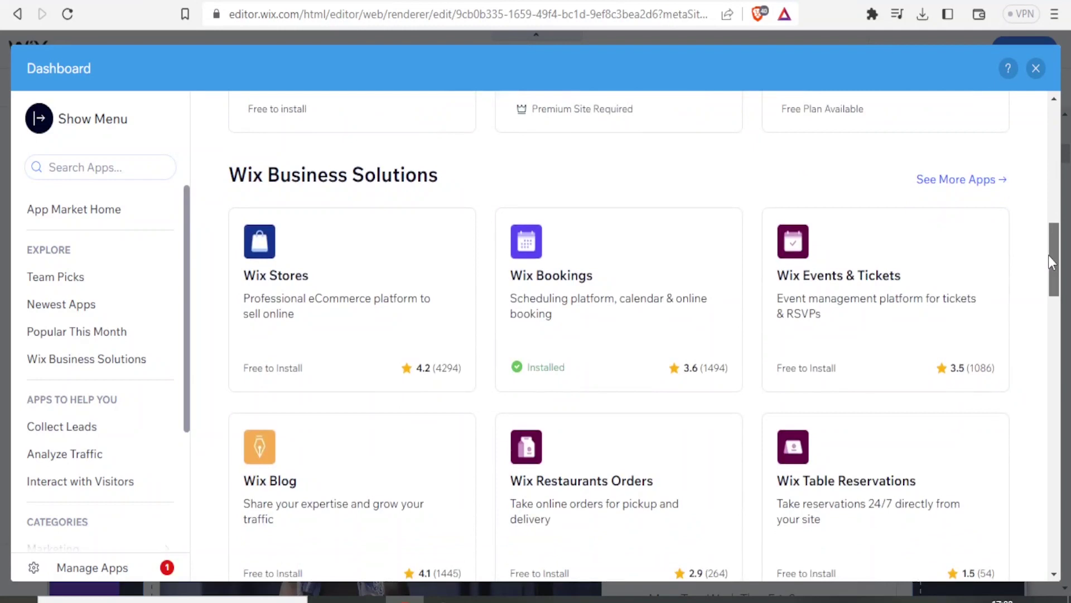
pyautogui.click(562, 273)
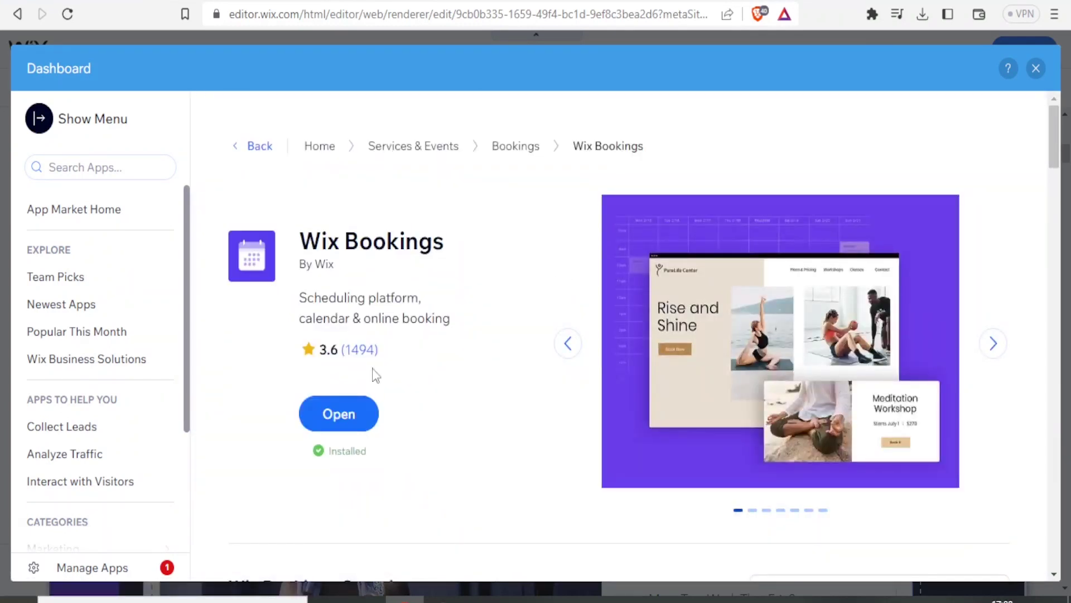
pyautogui.click(325, 419)
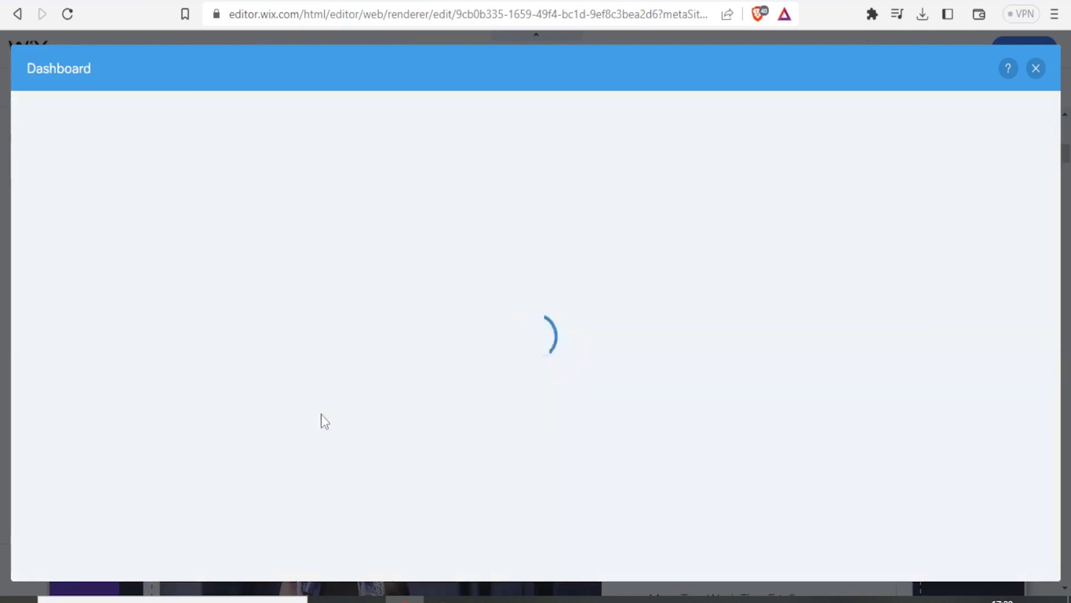
# Open the Booking Calendar and bring up the options for adding an entry at 12 PM on Tuesday, April 18
pyautogui.moveTo(131, 369)
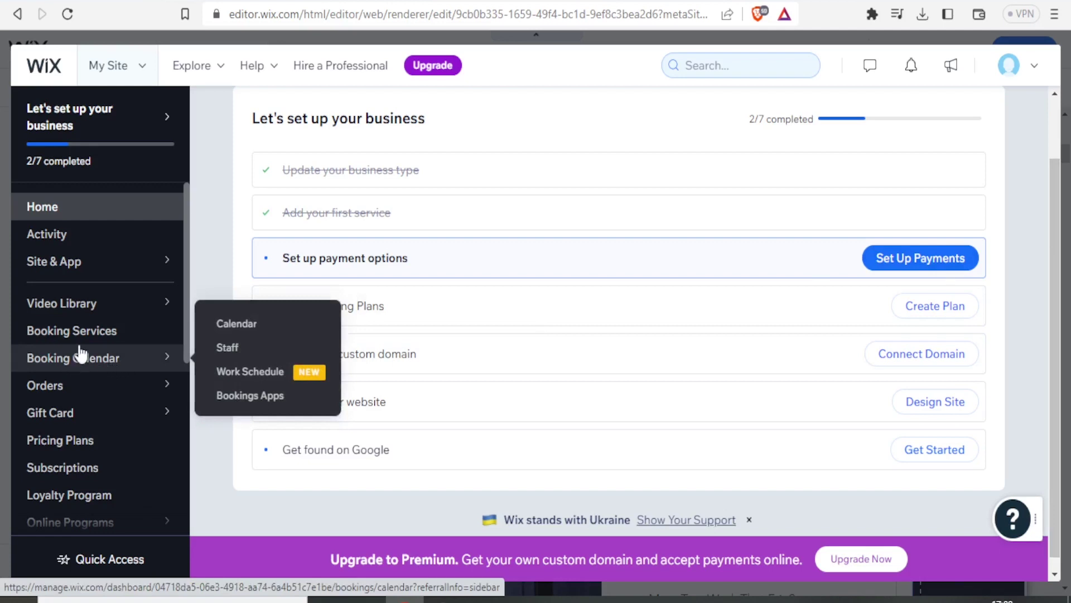
pyautogui.moveTo(71, 368)
pyautogui.click(222, 327)
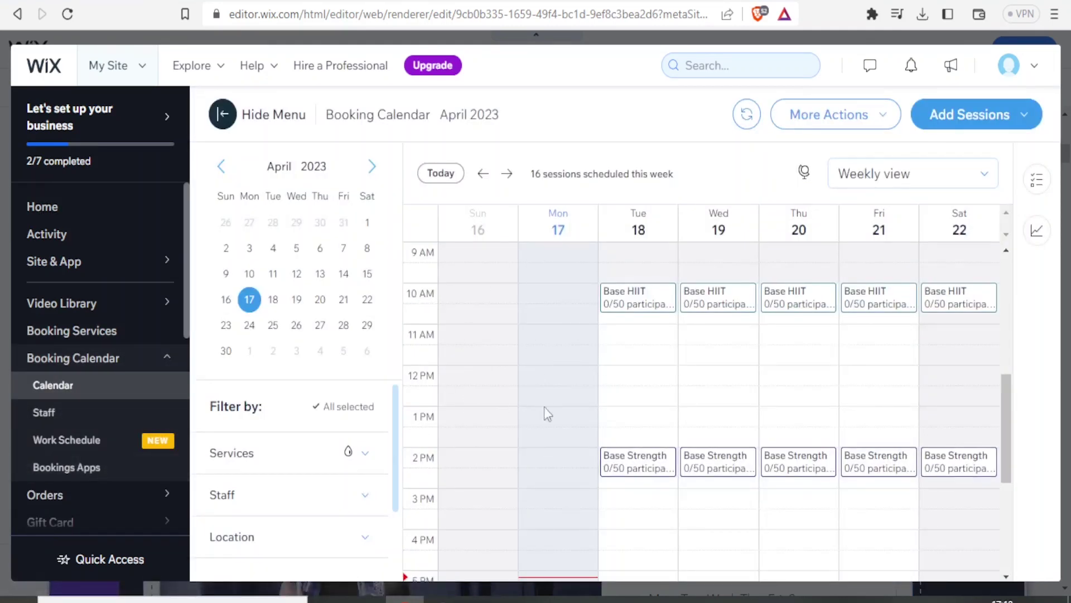
pyautogui.click(645, 374)
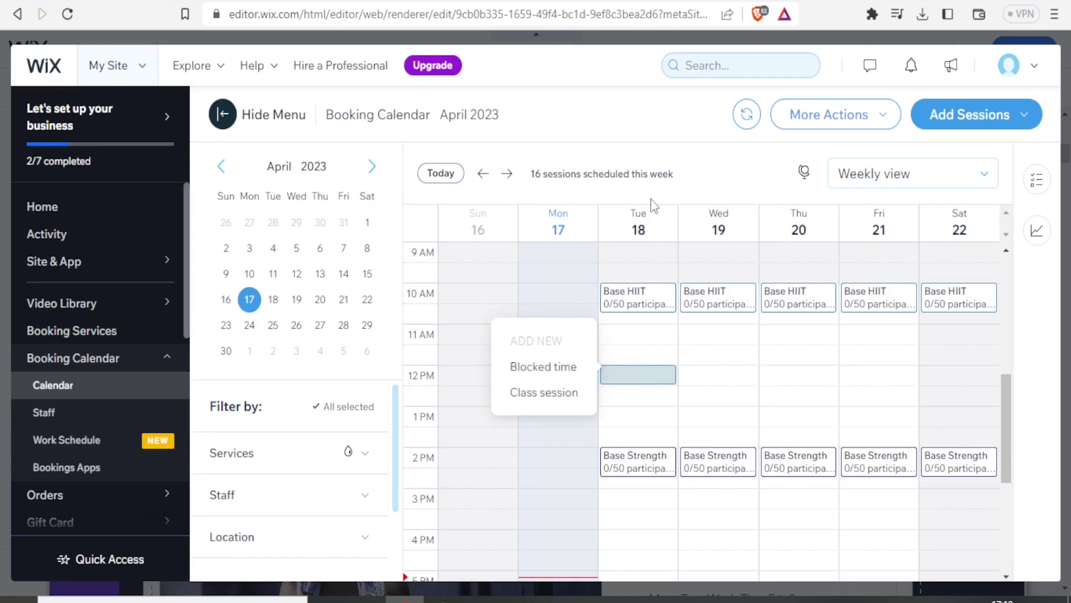
# Add and save a 45 min, non-repeating Njosh Gym Private session class with Staff Member #1 on Apr 18, 2023 at 12:00 PM
pyautogui.click(537, 394)
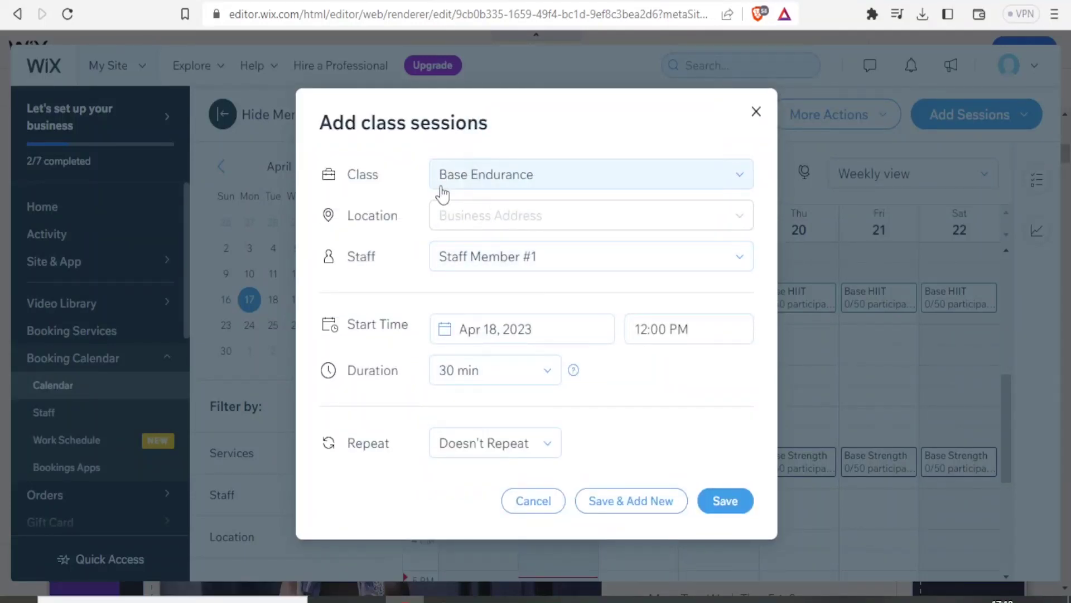
pyautogui.click(740, 176)
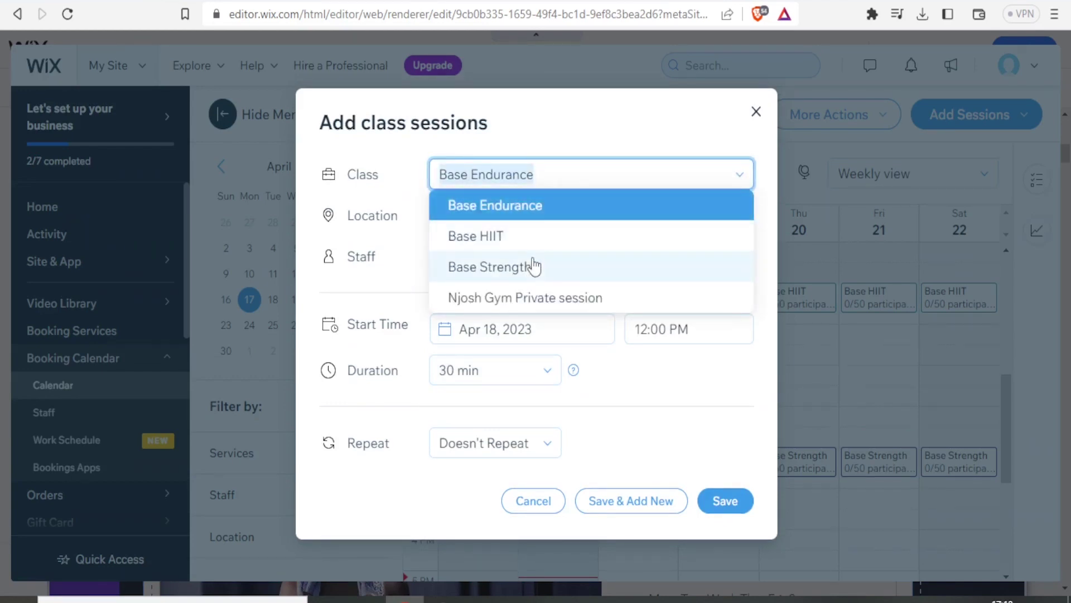
pyautogui.click(571, 306)
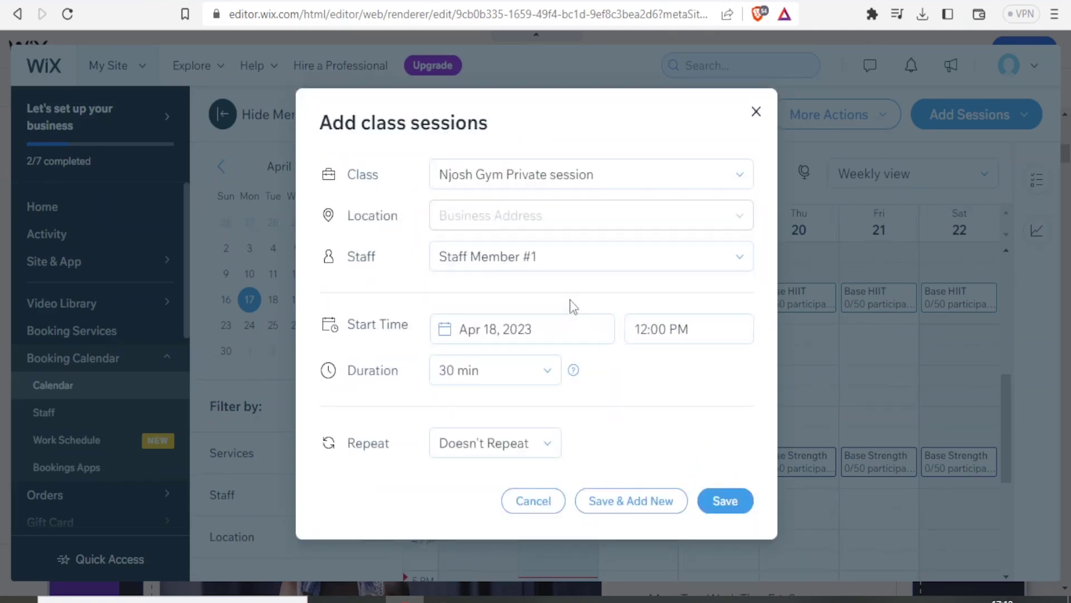
pyautogui.moveTo(565, 221)
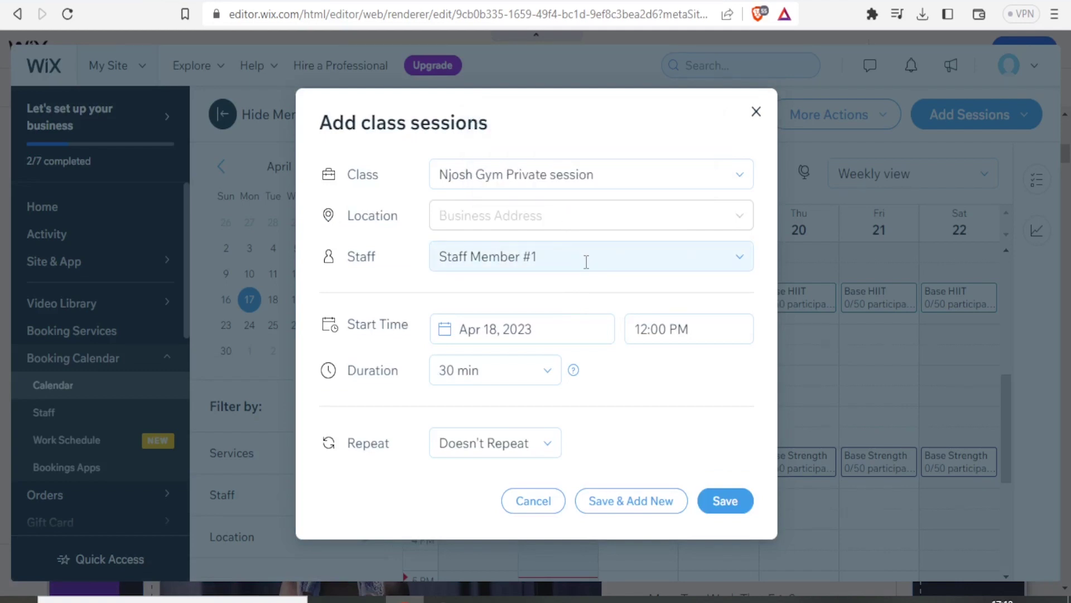
pyautogui.click(738, 263)
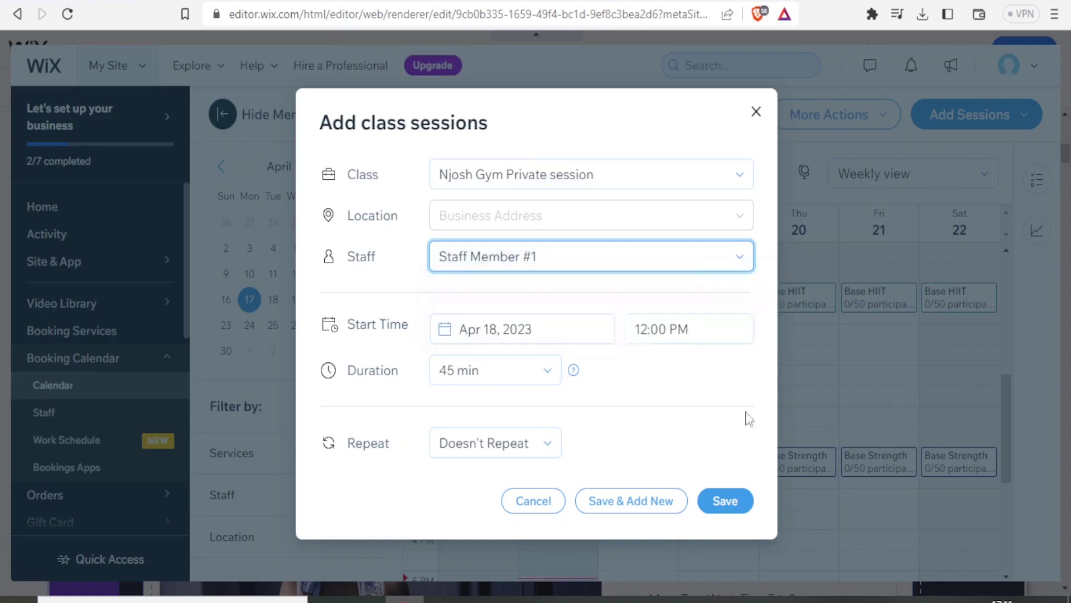
pyautogui.click(717, 506)
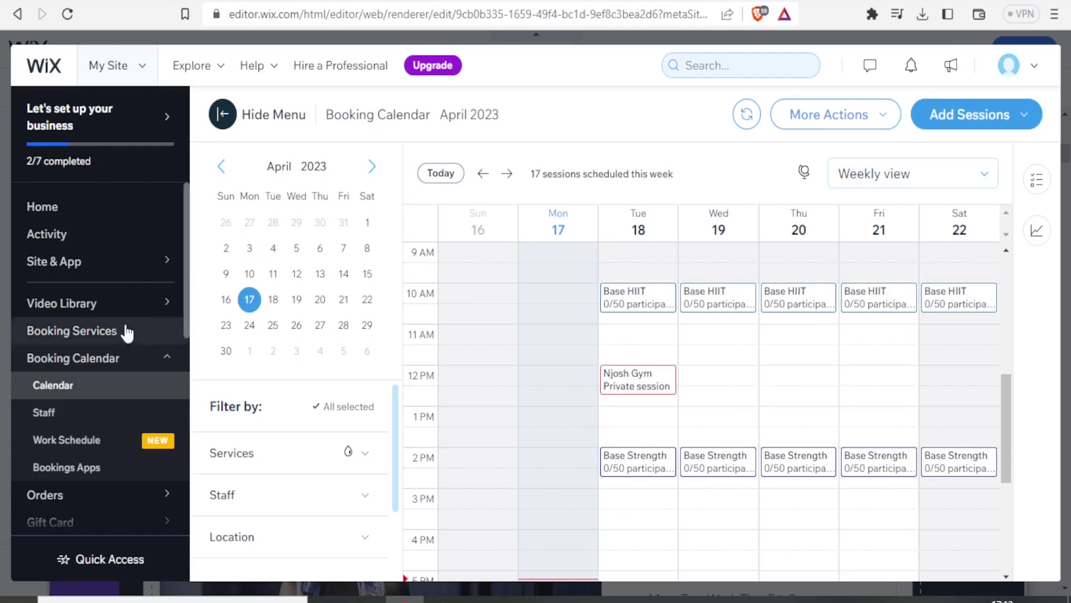
# Open the Booking Calendar's staff page and review the default staff settings, the Staff Member #1 card and the option for adding staff
pyautogui.click(69, 416)
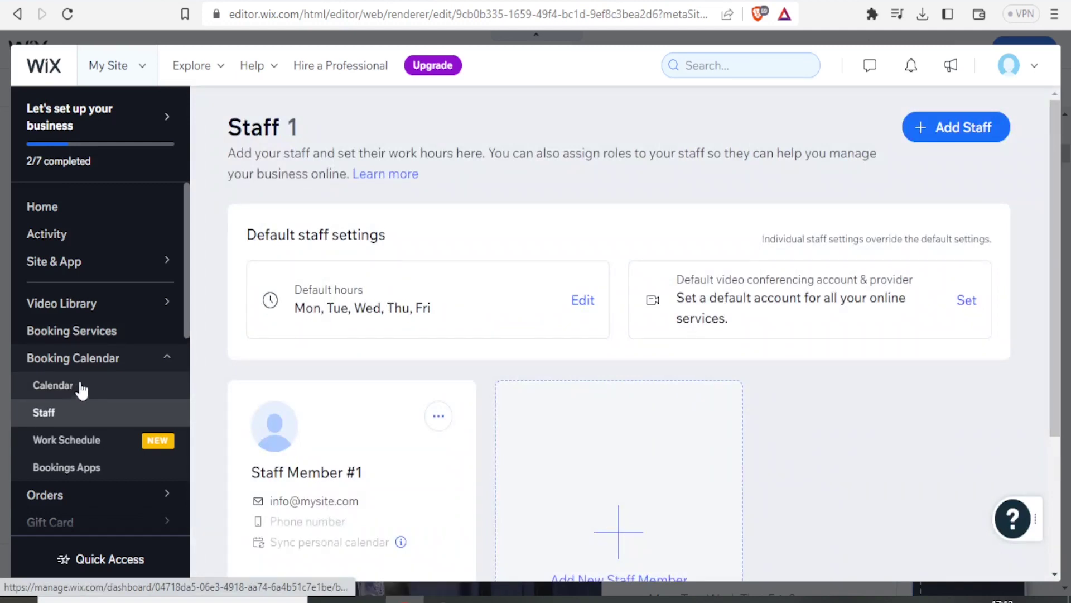
pyautogui.moveTo(296, 505)
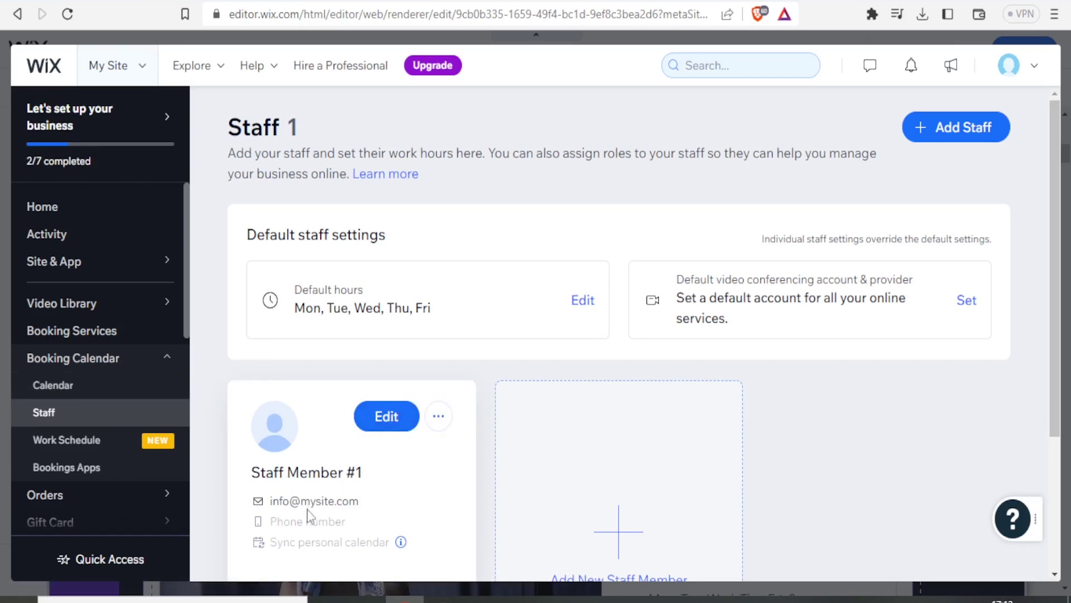
pyautogui.moveTo(1055, 262); pyautogui.dragTo(1053, 342)
pyautogui.moveTo(302, 413)
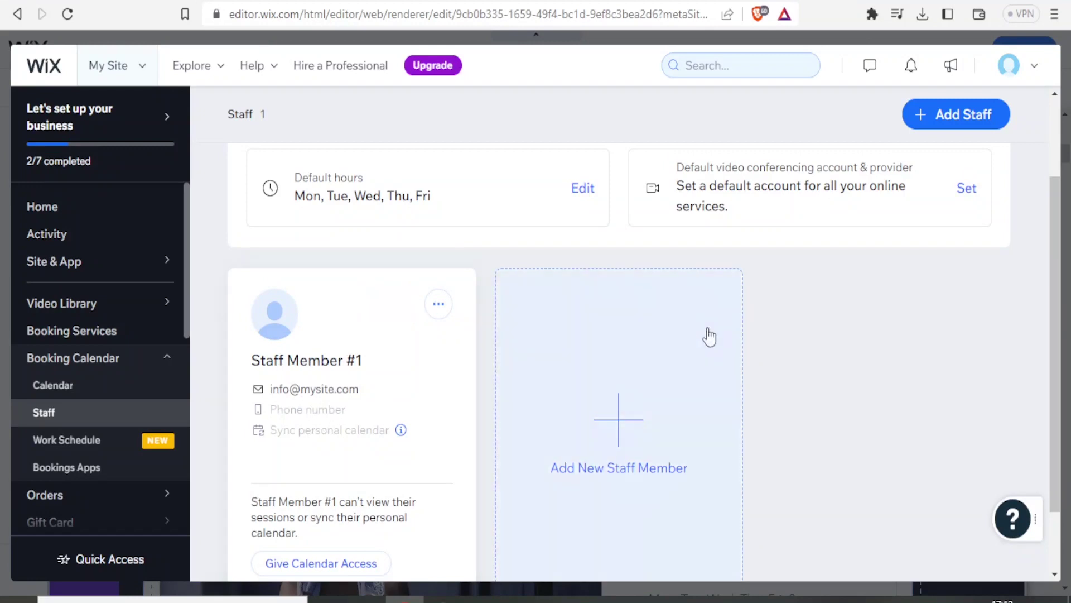
pyautogui.moveTo(361, 328)
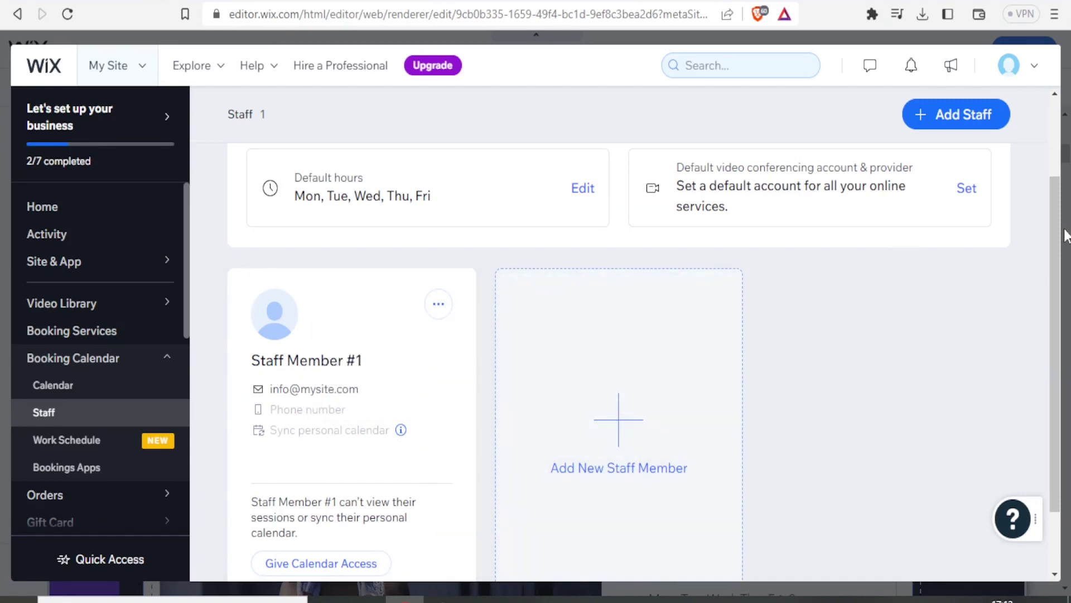
pyautogui.moveTo(1054, 242); pyautogui.dragTo(1050, 140)
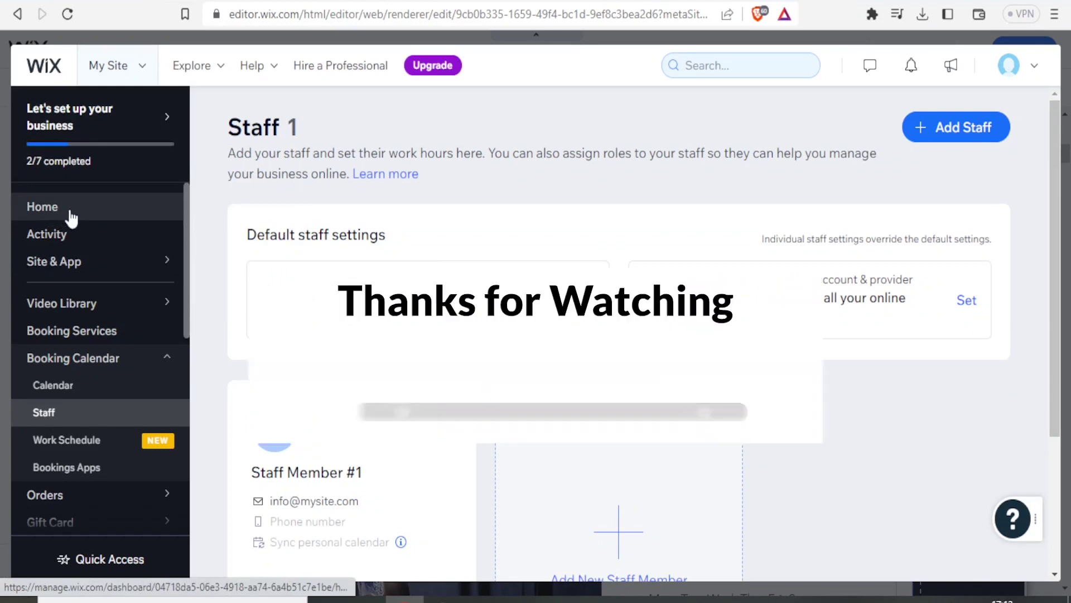
pyautogui.moveTo(68, 268)
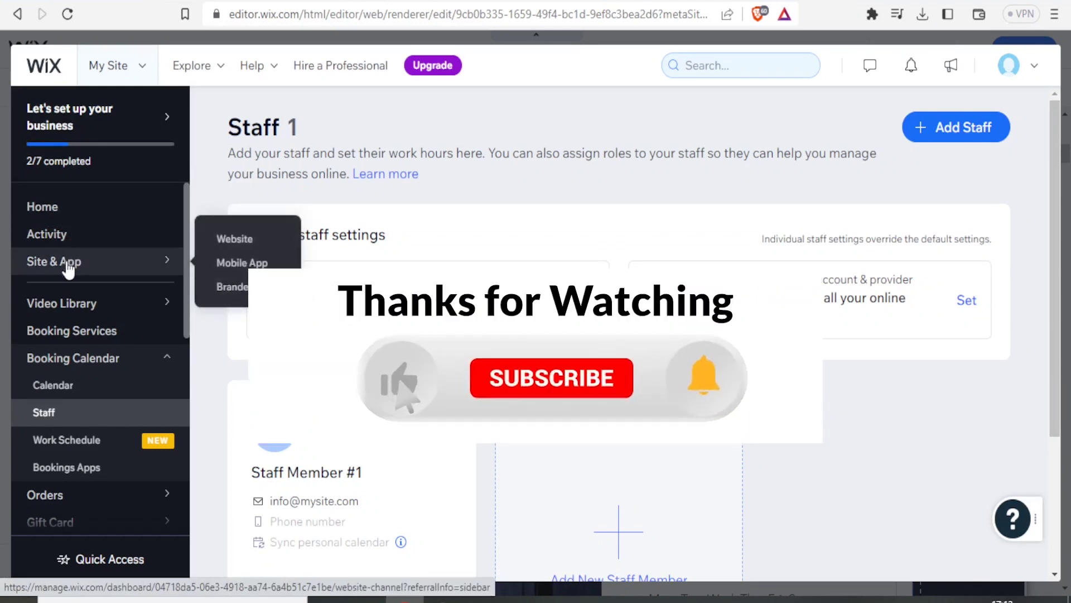